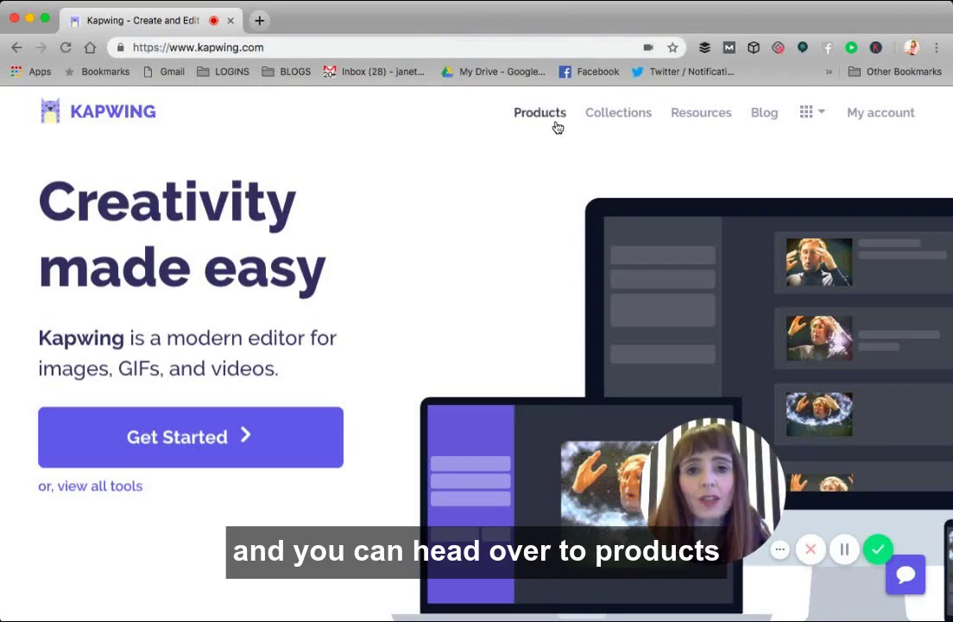
# Step: Open Kapwing Studio from the product list and start a project with a blank canvas
pyautogui.click(542, 115)
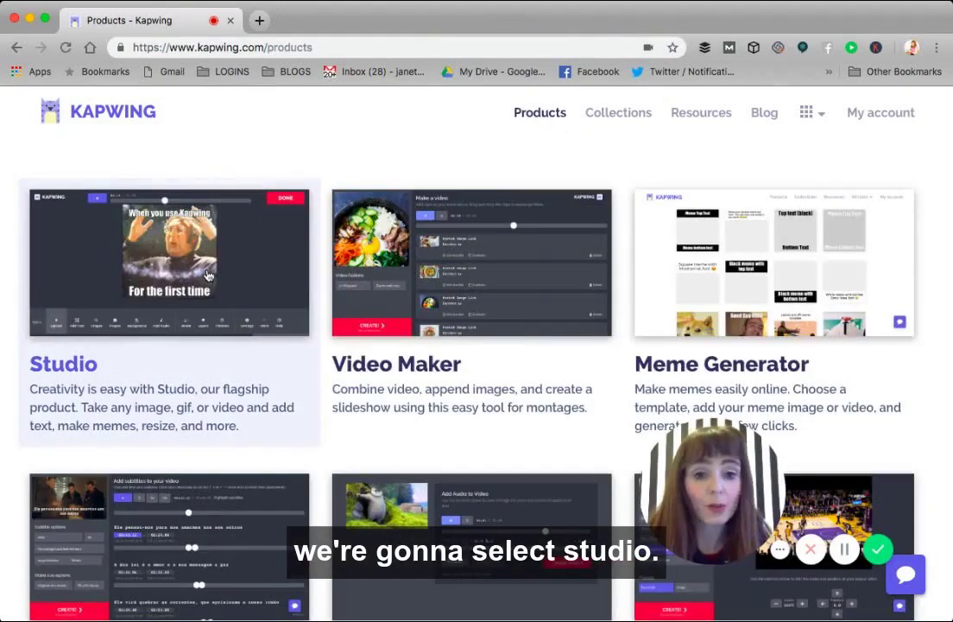
pyautogui.click(179, 276)
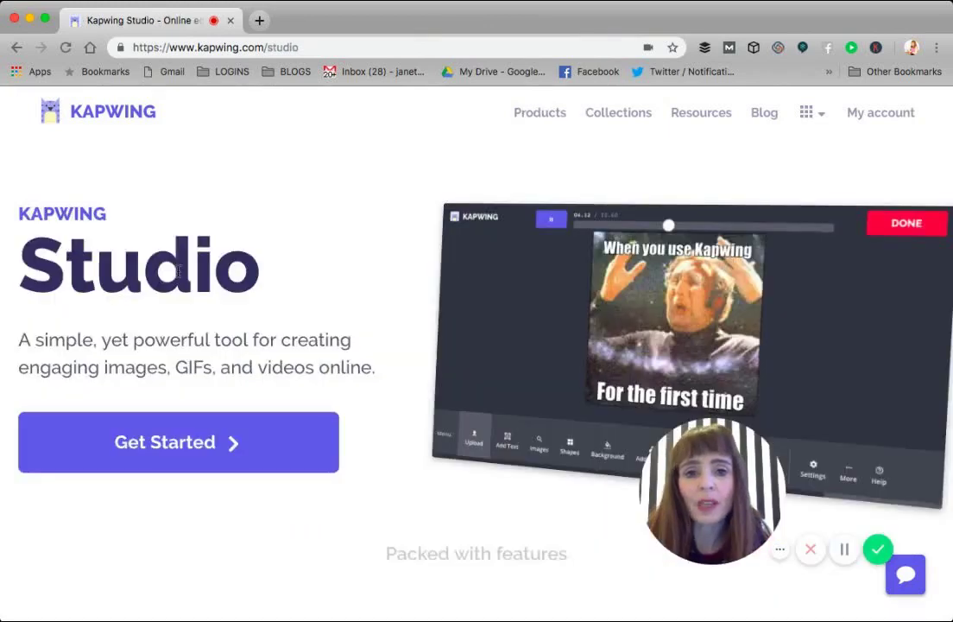
pyautogui.click(194, 443)
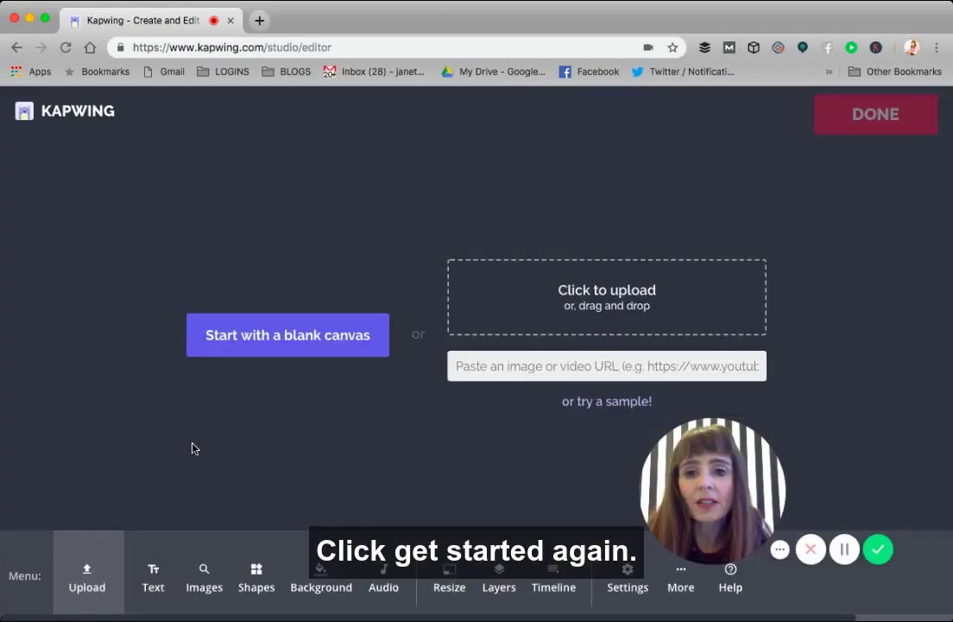
pyautogui.click(306, 338)
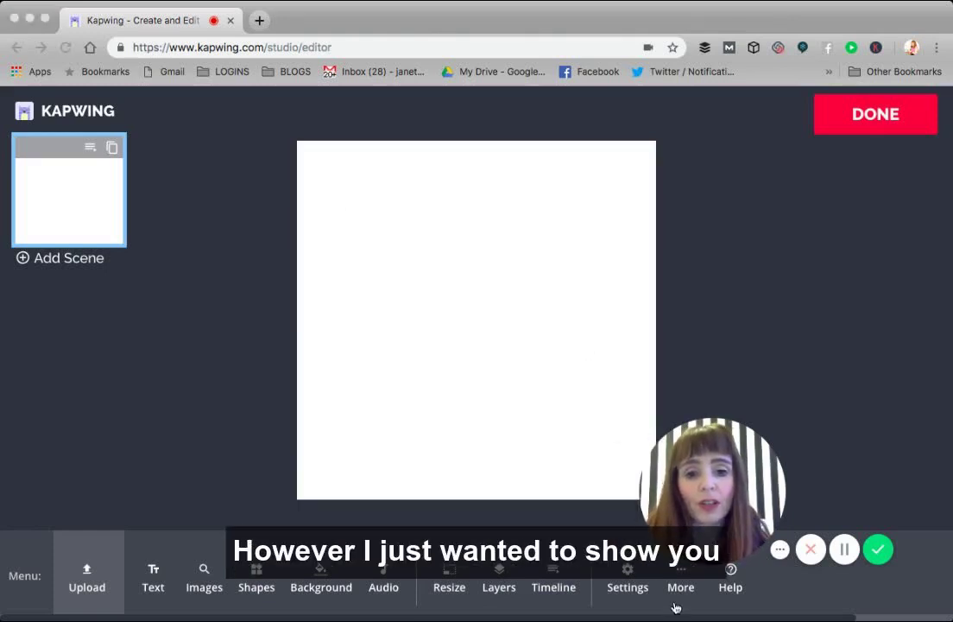
# Step: Try the 9:16, 16:9, 4:5 and 5:4 aspect ratios on the blank canvas and return it to 1:1
pyautogui.click(450, 581)
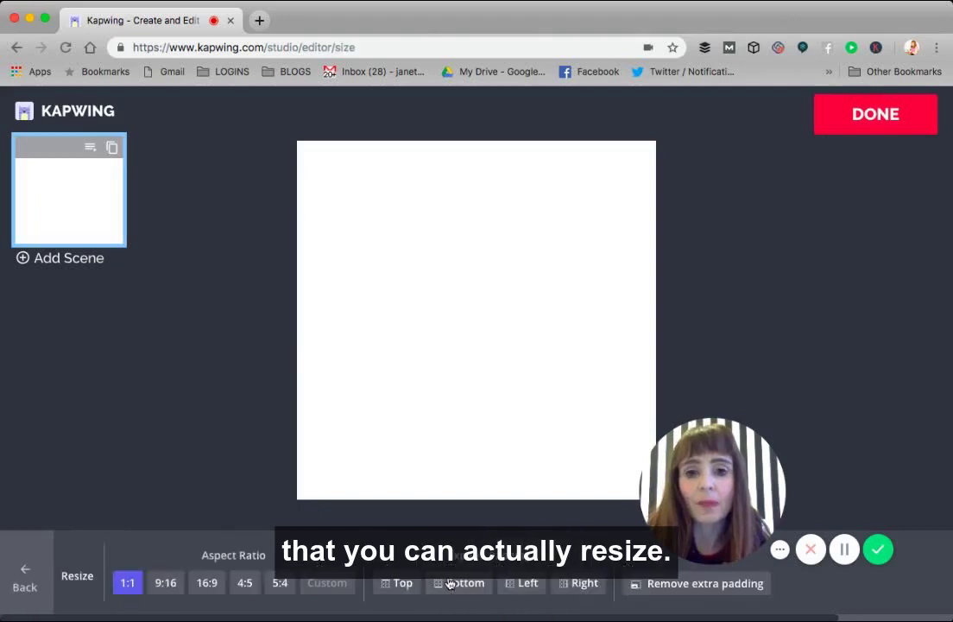
pyautogui.click(166, 585)
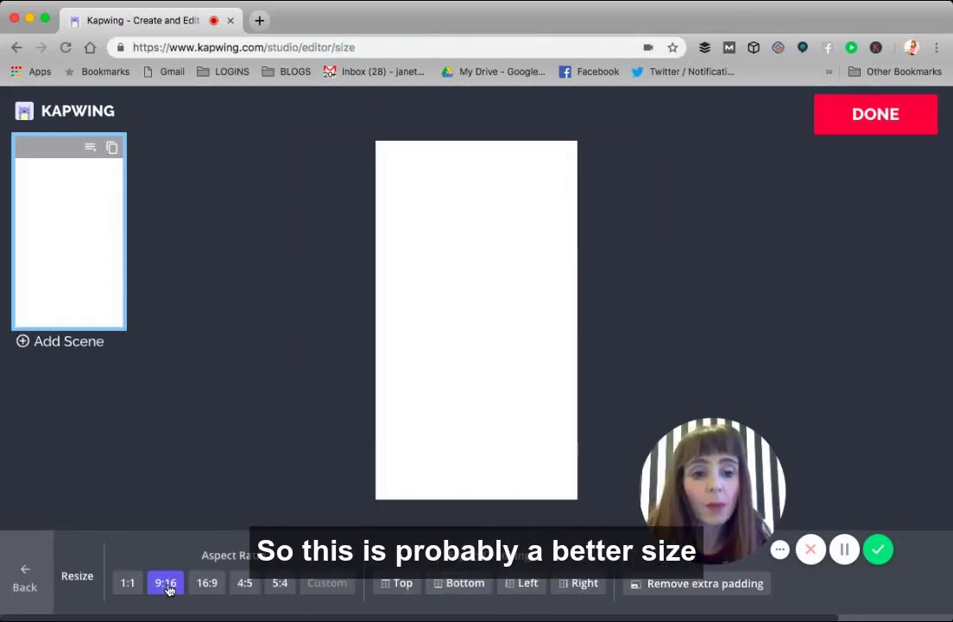
pyautogui.click(205, 583)
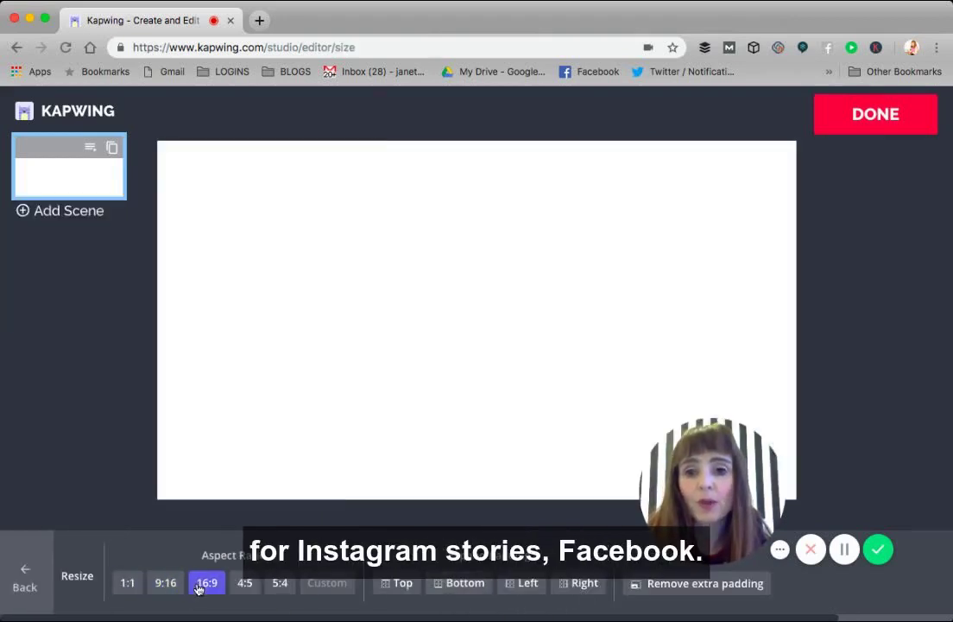
pyautogui.click(237, 583)
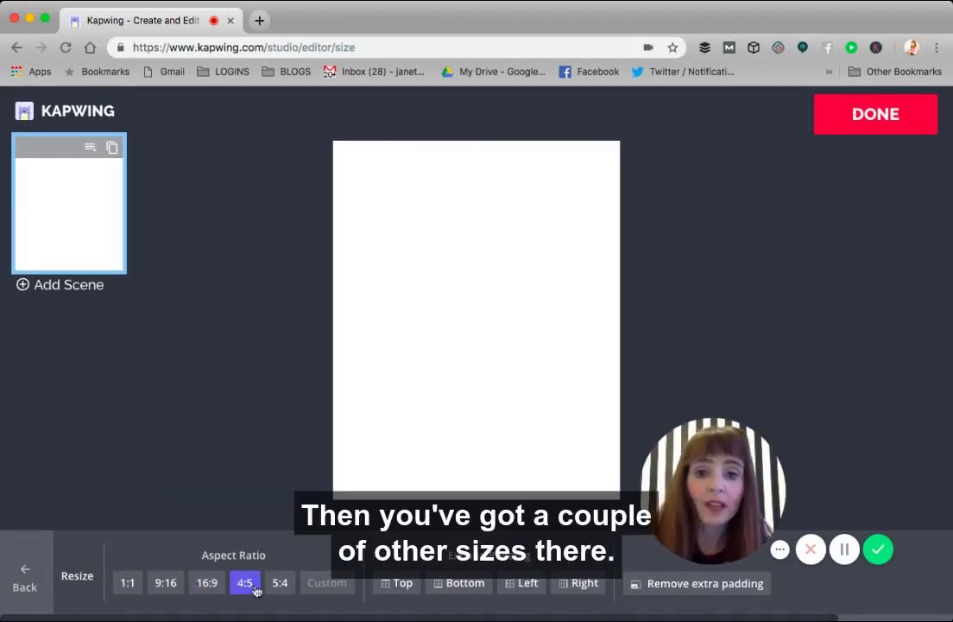
pyautogui.click(274, 585)
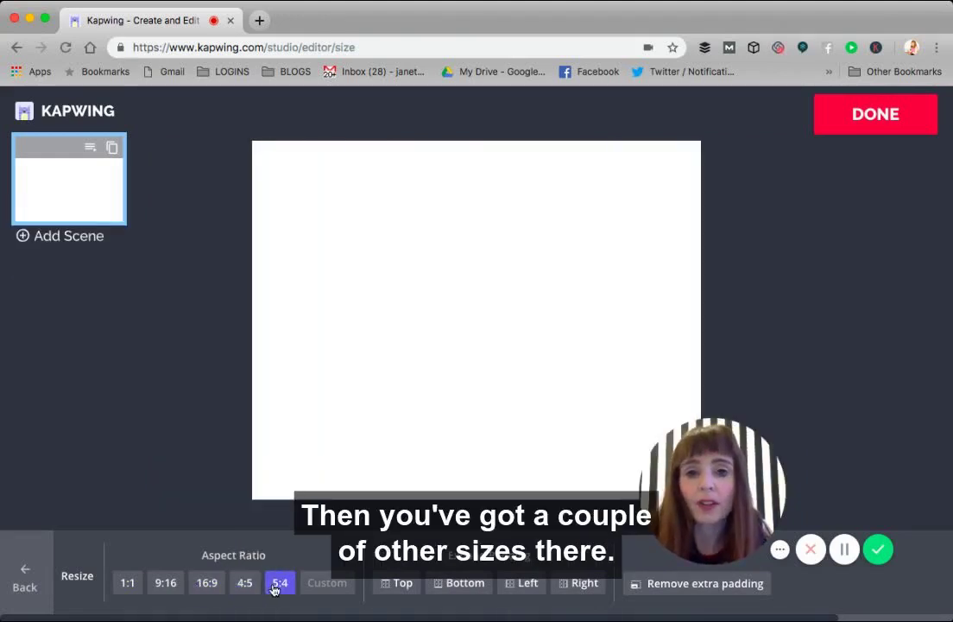
pyautogui.click(126, 585)
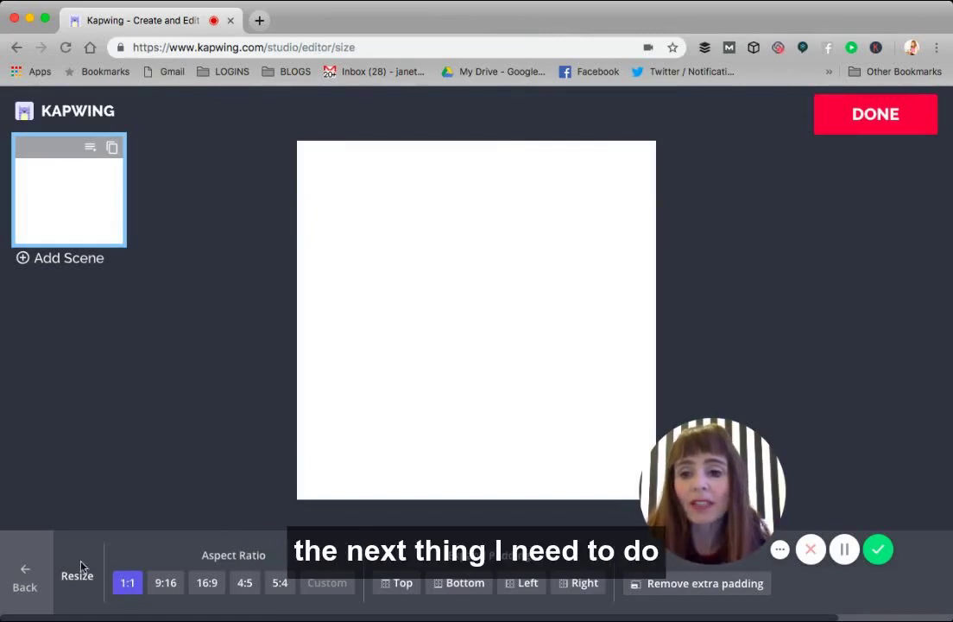
pyautogui.click(24, 575)
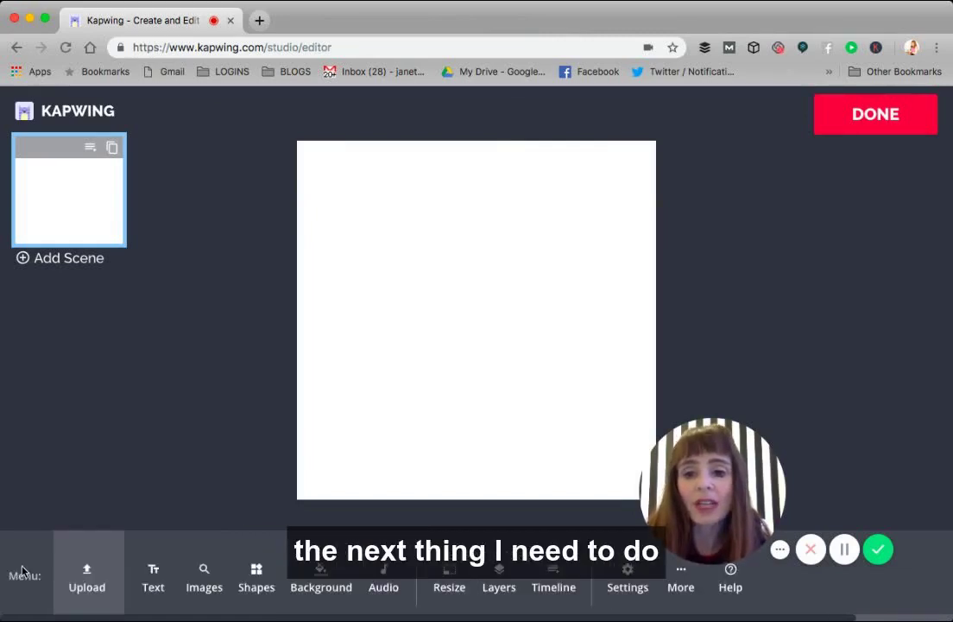
# Step: Upload the talking-head video clip onto the square canvas and leave the clip's editing options
pyautogui.click(94, 588)
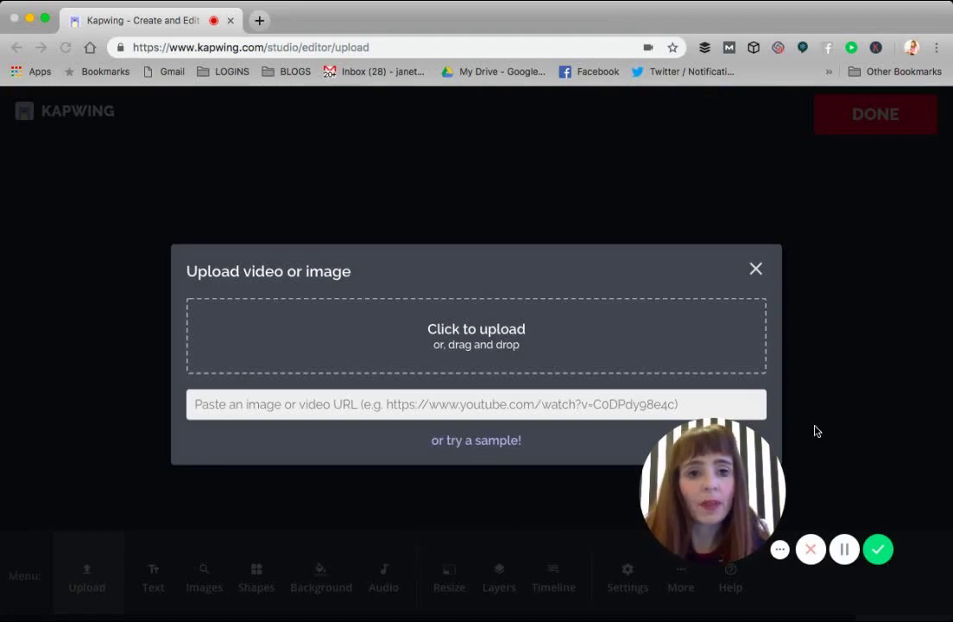
pyautogui.click(792, 411)
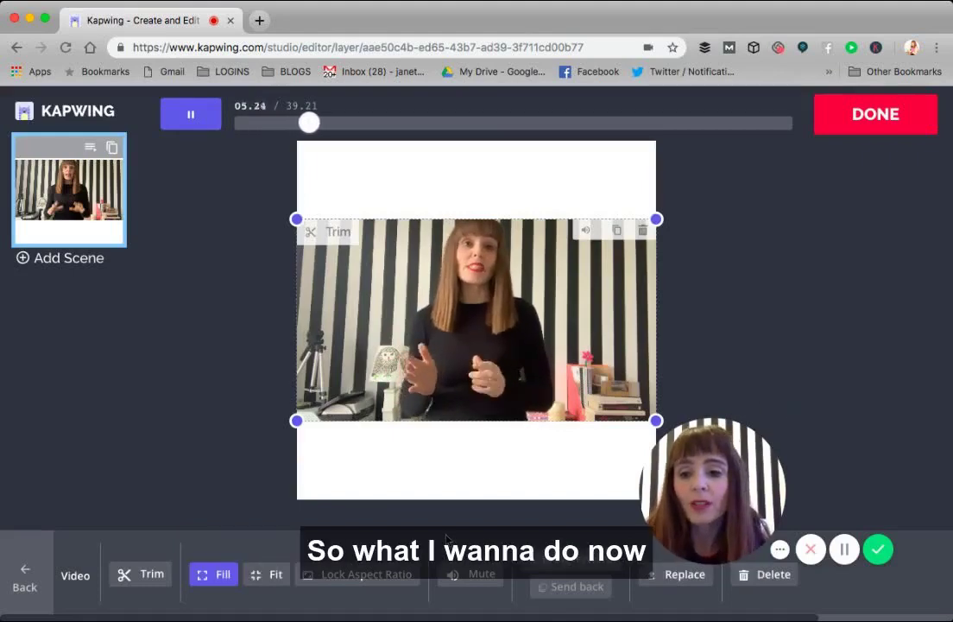
pyautogui.click(25, 574)
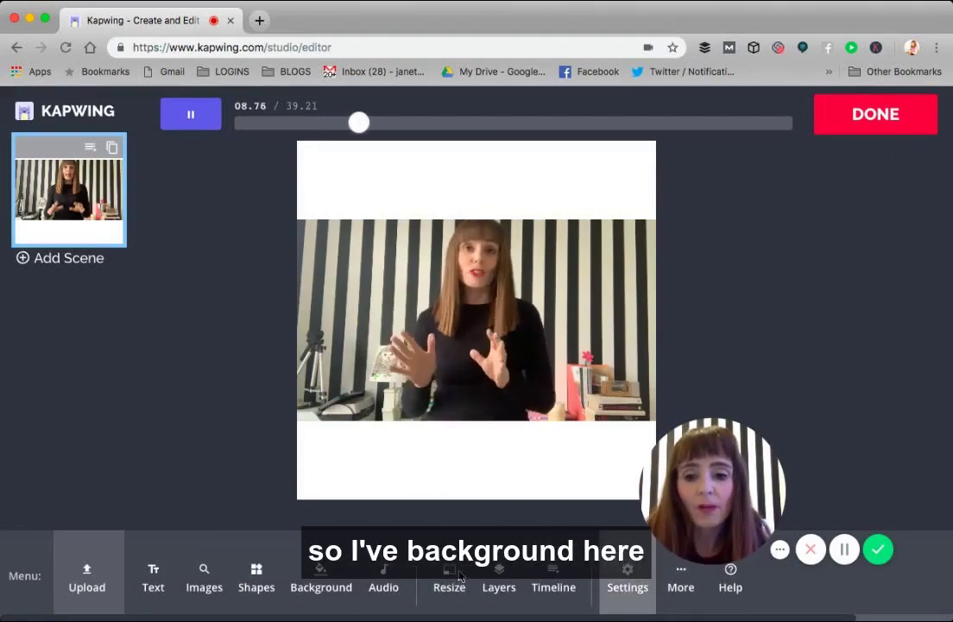
# Step: Set the canvas background colour to hex code #000023
pyautogui.click(321, 584)
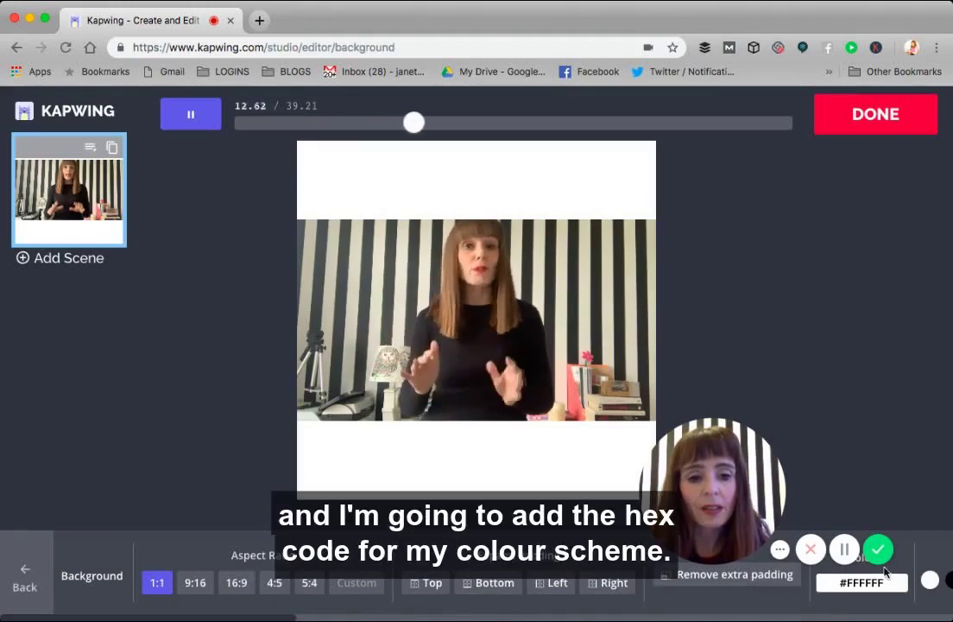
pyautogui.moveTo(903, 583); pyautogui.dragTo(820, 583)
pyautogui.press('BackSpace')
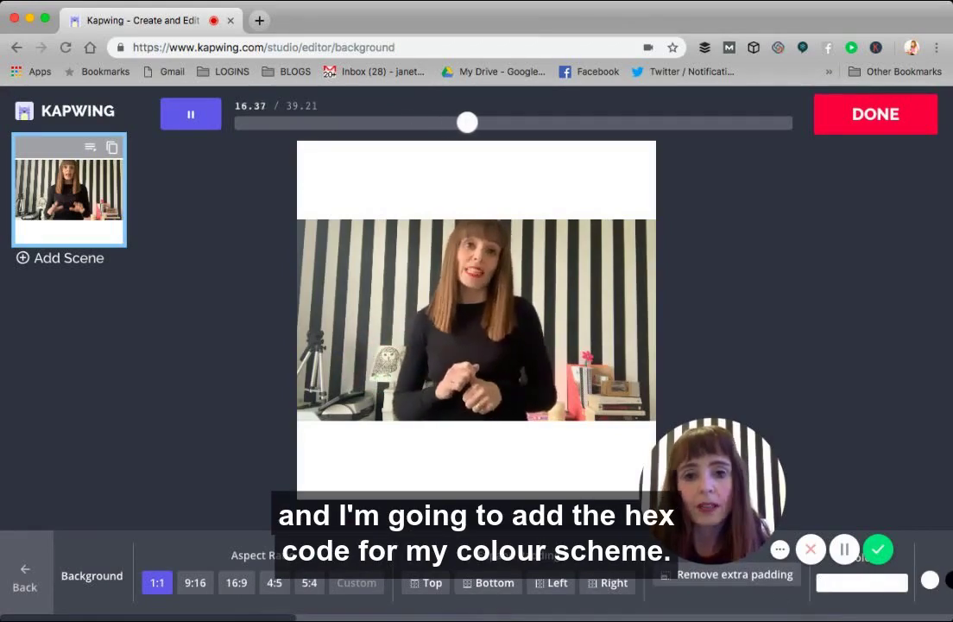
pyautogui.write('#000023')
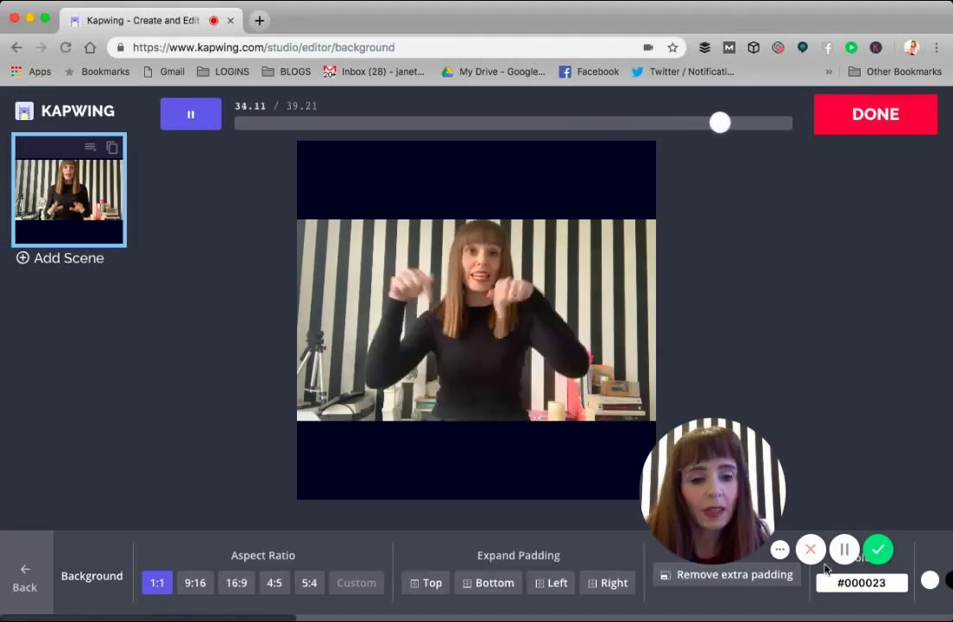
# Step: Change the canvas background colour to hex code #E4003E
pyautogui.moveTo(888, 582); pyautogui.dragTo(793, 587)
pyautogui.press('BackSpace')
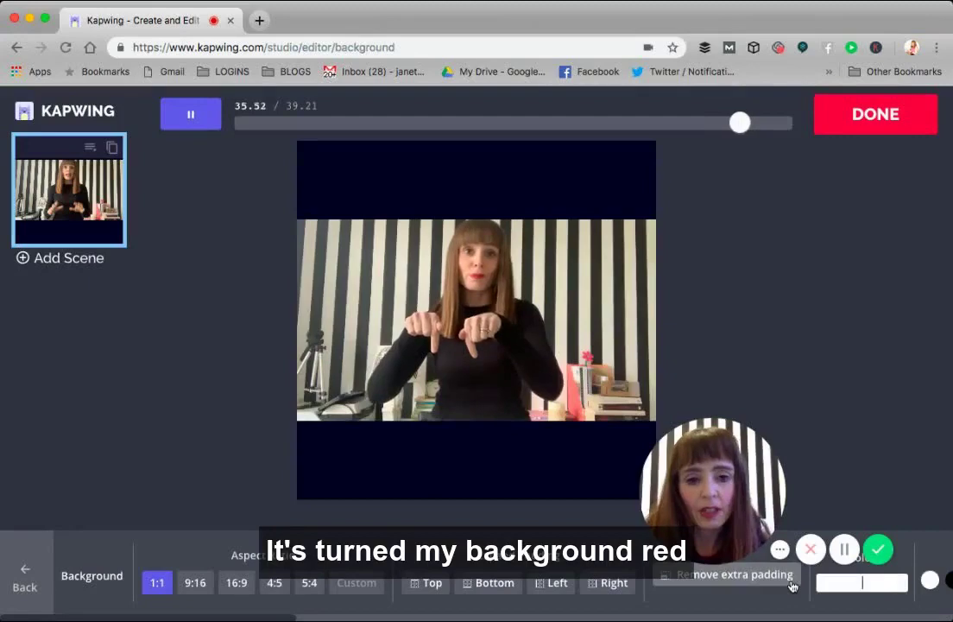
pyautogui.write('#E4003E')
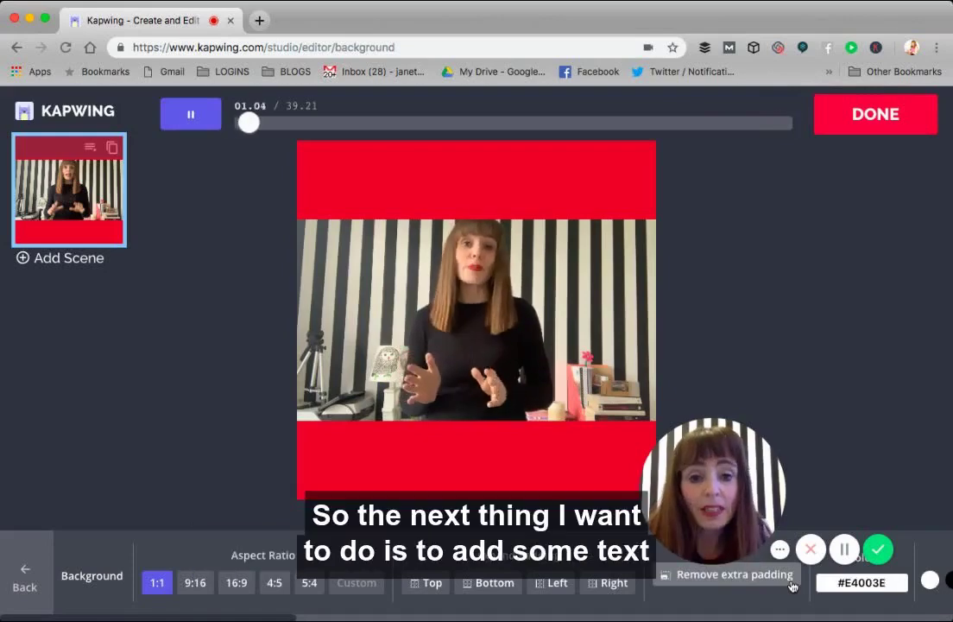
pyautogui.click(23, 574)
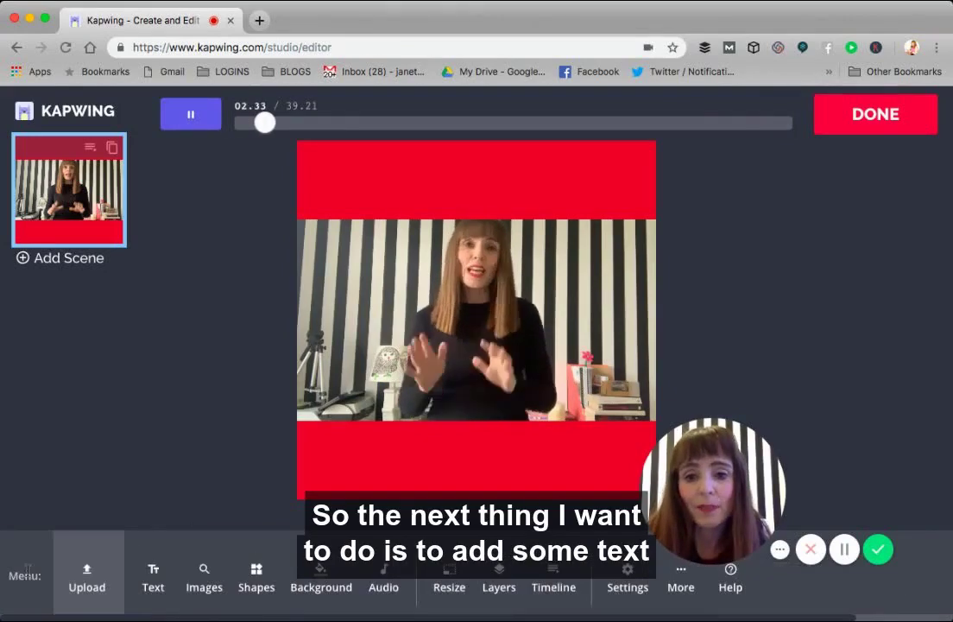
# Step: Add a text layer and replace its sample wording with "How to make social media videos like this"
pyautogui.click(154, 586)
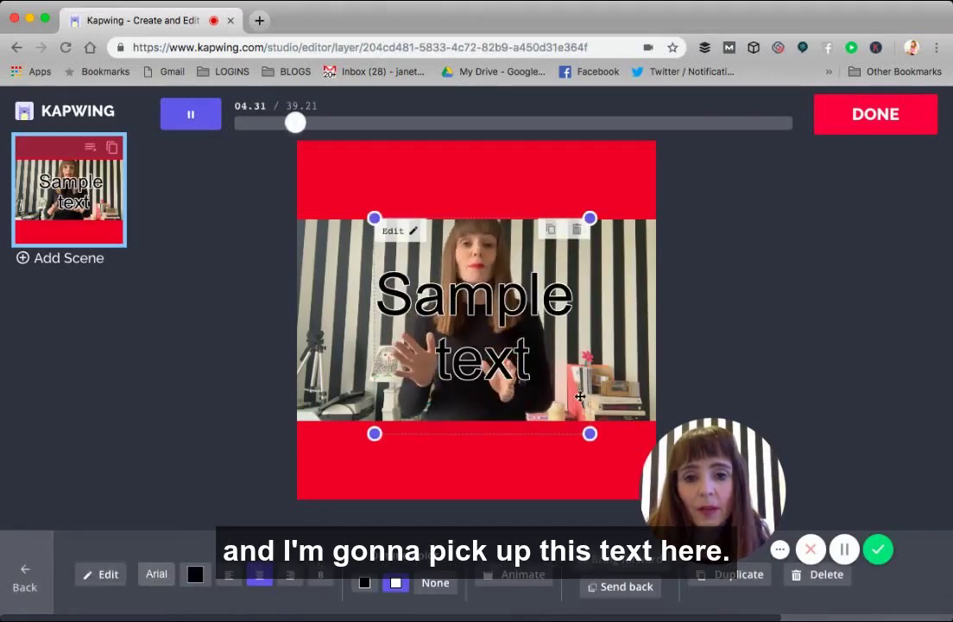
pyautogui.doubleClick(524, 364)
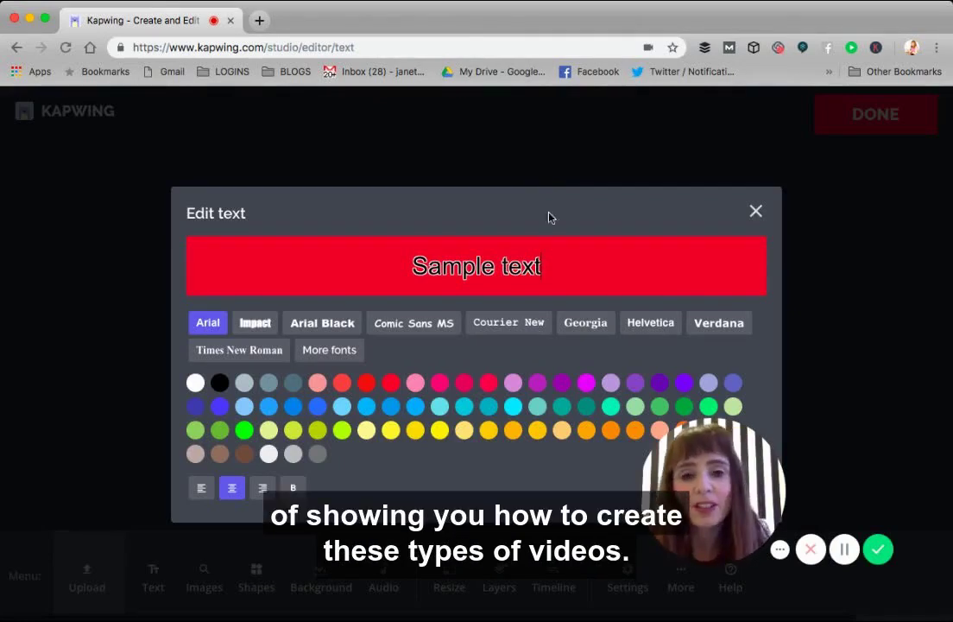
pyautogui.moveTo(543, 265); pyautogui.dragTo(387, 263)
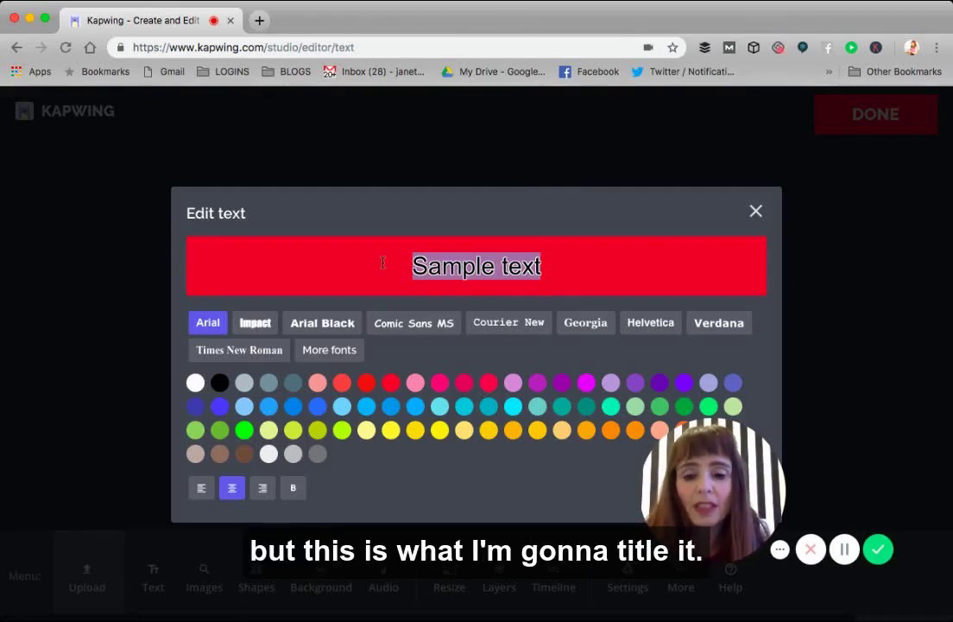
pyautogui.write('How to make')
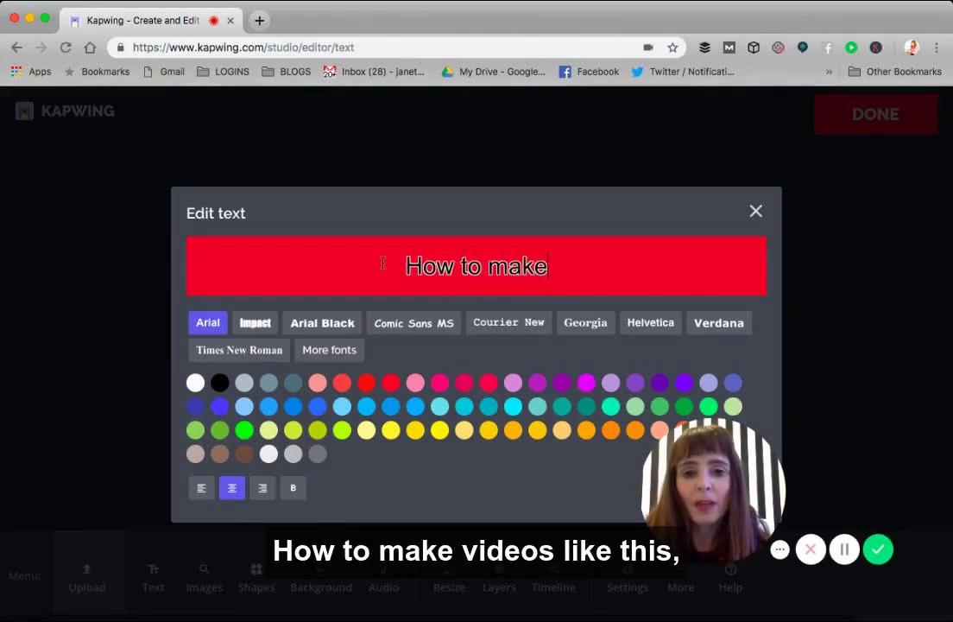
pyautogui.write(' vied')
pyautogui.press('BackSpace')
pyautogui.write('deos li')
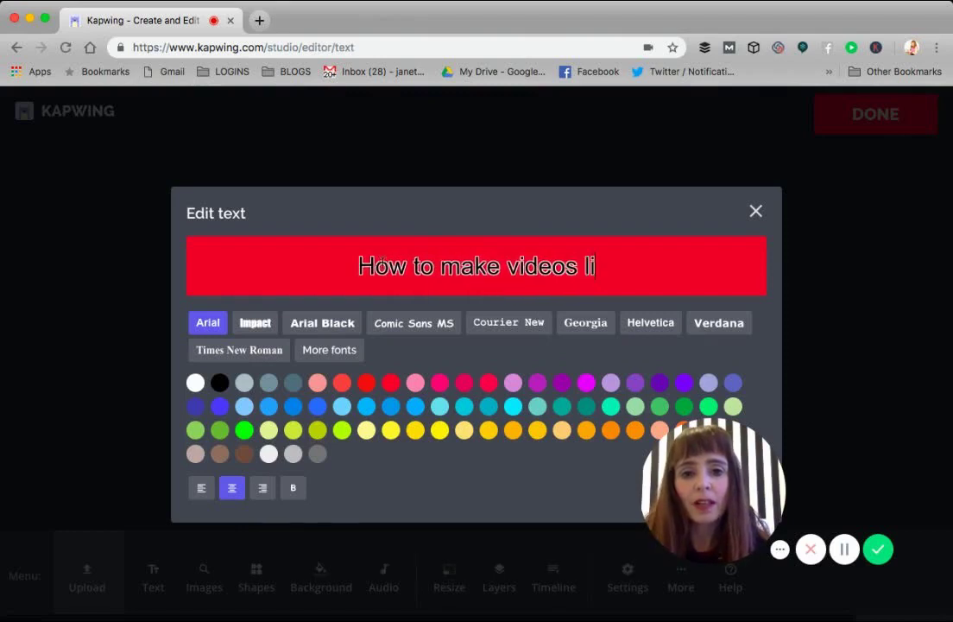
pyautogui.write('ke this')
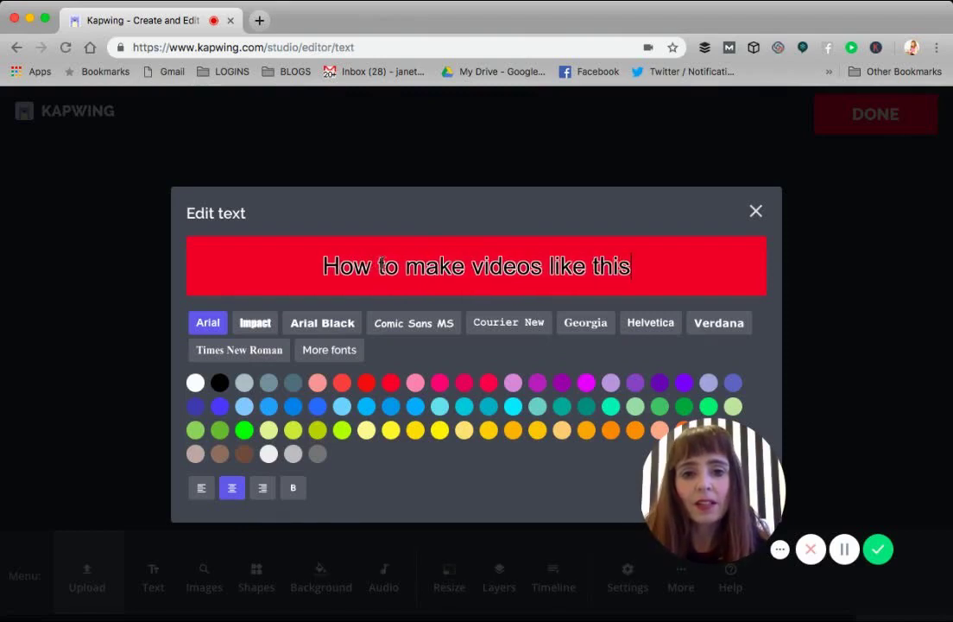
pyautogui.write('social ')
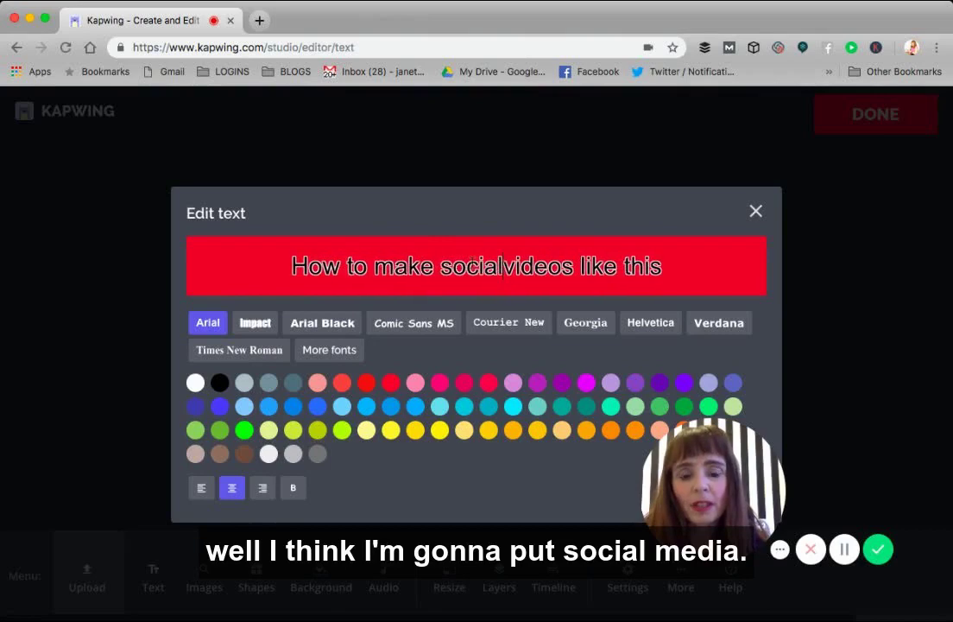
pyautogui.write('media')
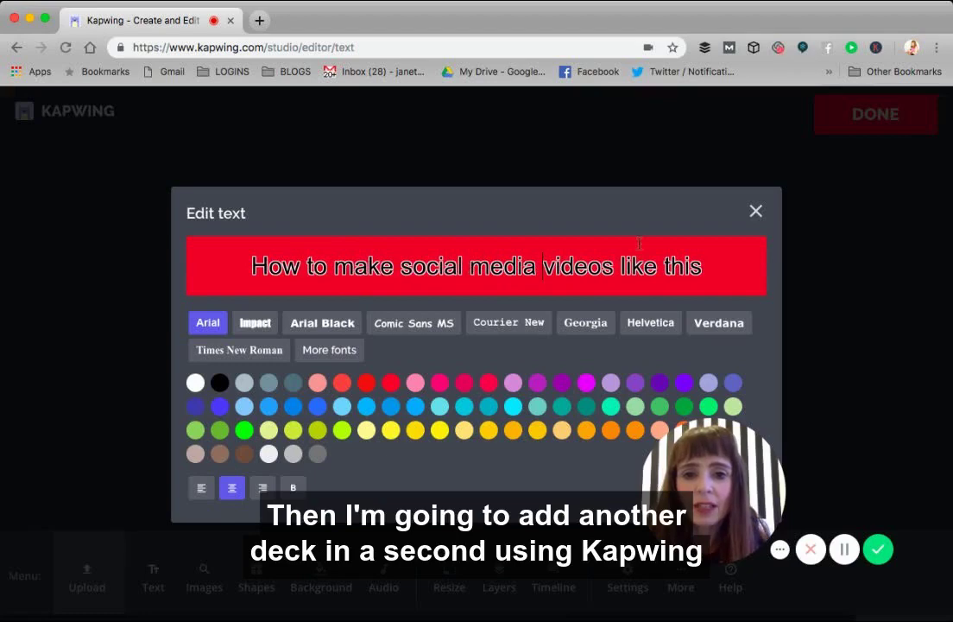
# Step: Set the title text's font to Roboto and its colour to white, and apply the text edits
pyautogui.moveTo(708, 260); pyautogui.dragTo(243, 253)
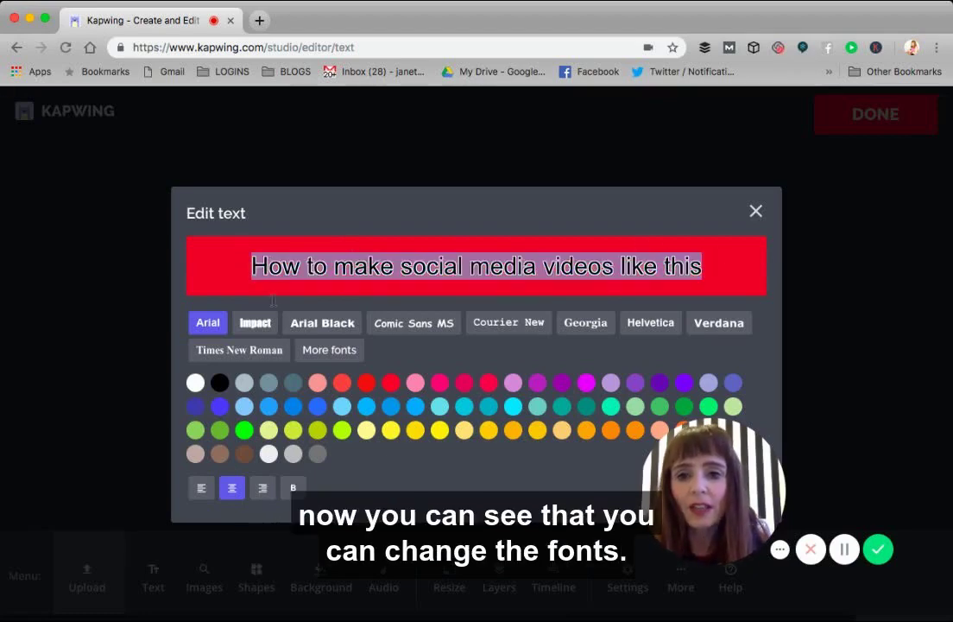
pyautogui.click(326, 352)
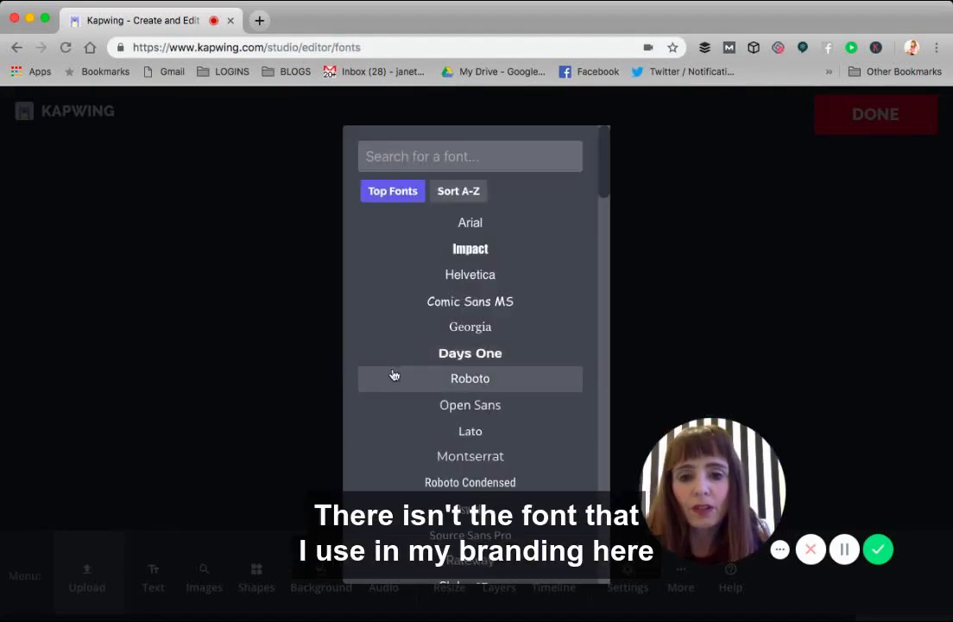
pyautogui.click(460, 380)
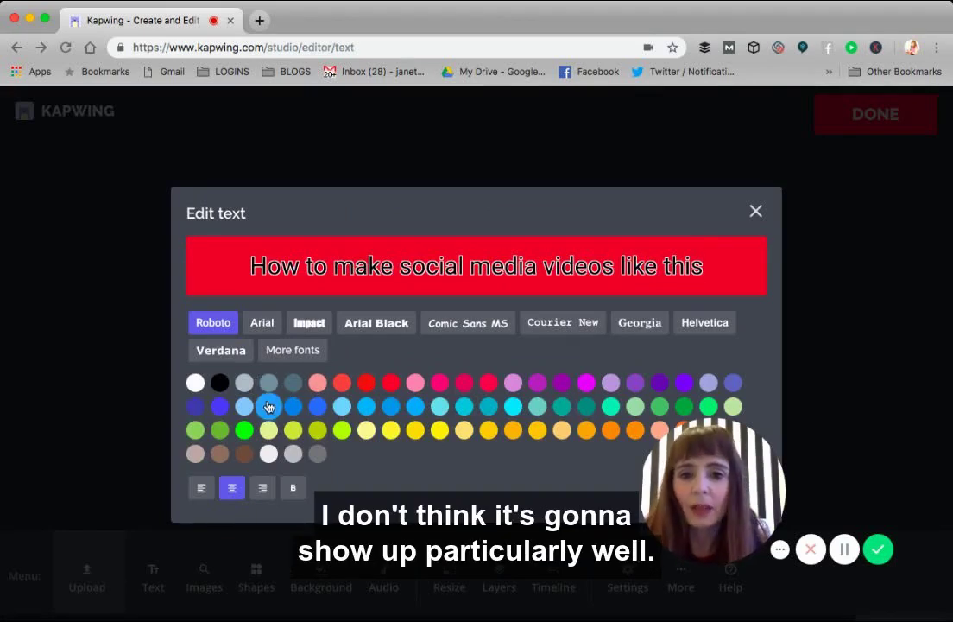
pyautogui.click(194, 385)
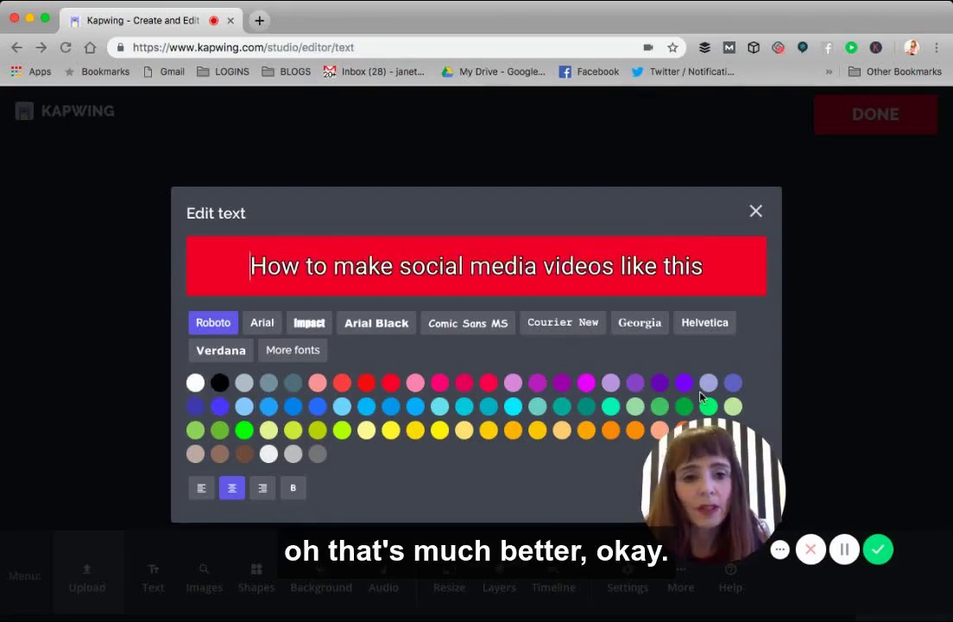
pyautogui.moveTo(783, 466)
pyautogui.moveTo(783, 467); pyautogui.dragTo(883, 368)
pyautogui.click(751, 491)
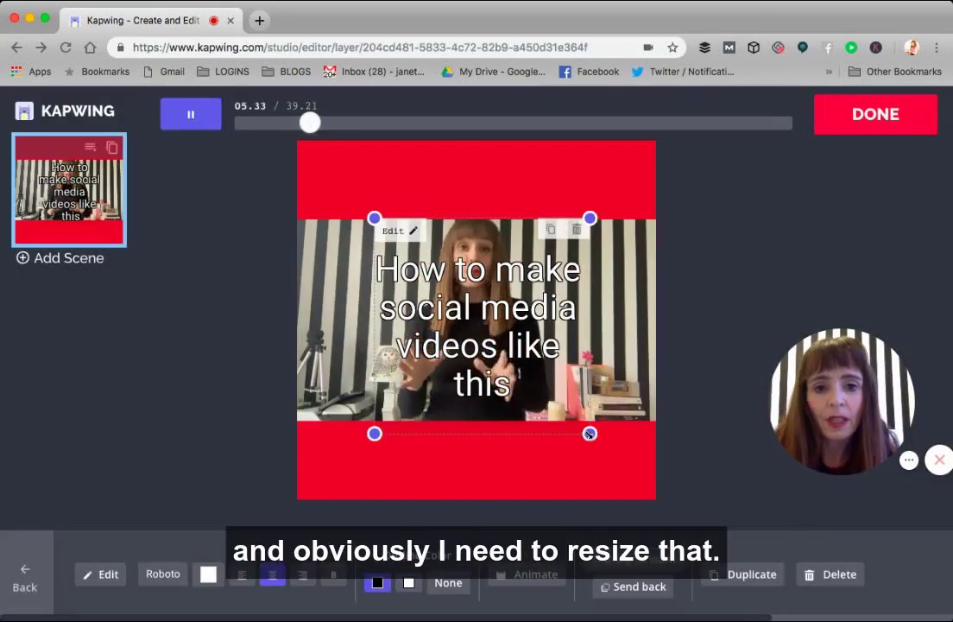
# Step: Shrink the title to two lines and centre it in the red band above the video clip
pyautogui.moveTo(589, 434); pyautogui.dragTo(596, 266)
pyautogui.moveTo(539, 252); pyautogui.dragTo(532, 191)
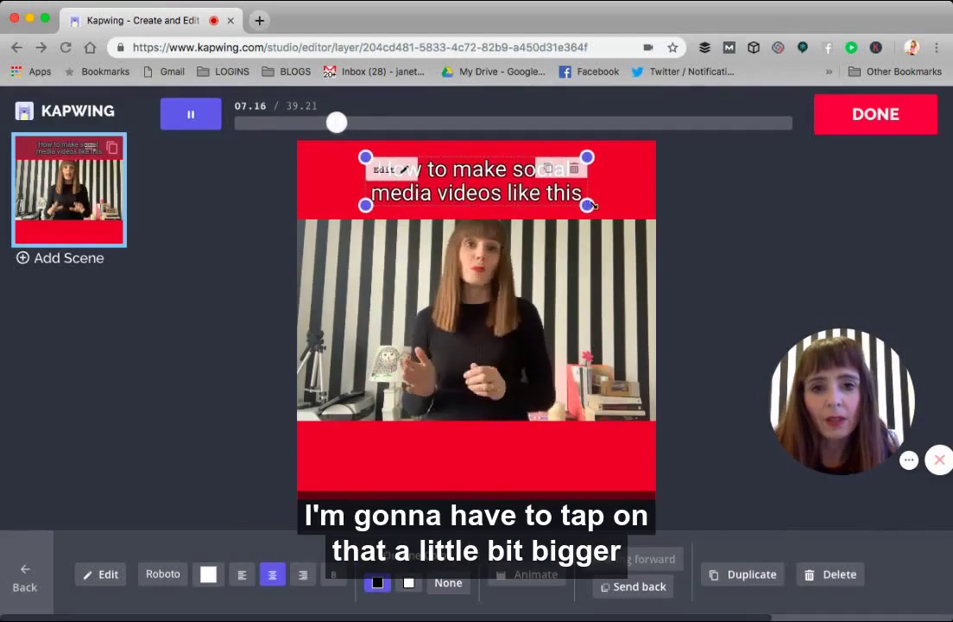
pyautogui.moveTo(586, 204); pyautogui.dragTo(626, 205)
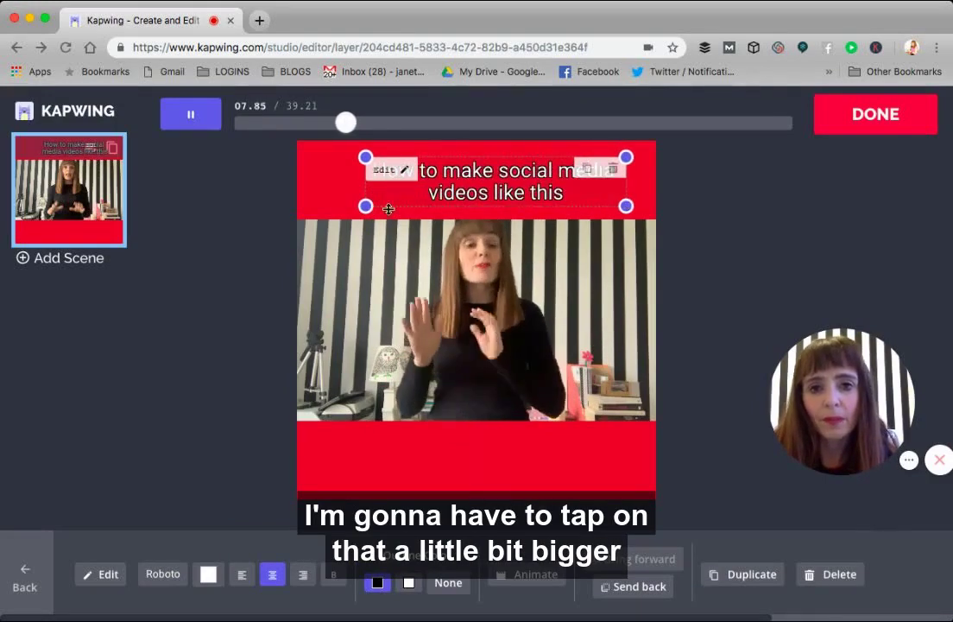
pyautogui.moveTo(365, 207); pyautogui.dragTo(337, 204)
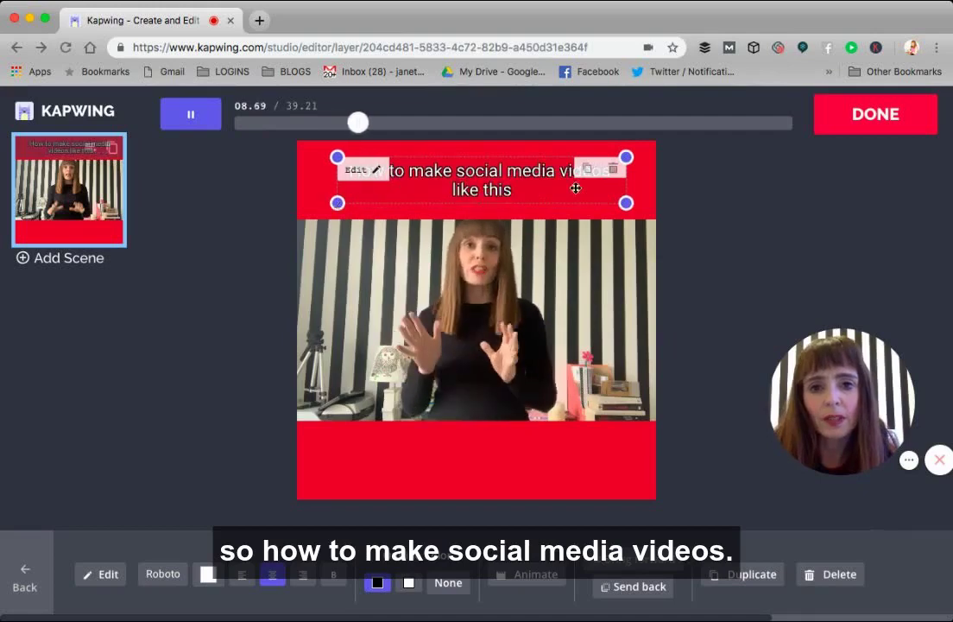
pyautogui.moveTo(626, 204); pyautogui.dragTo(593, 205)
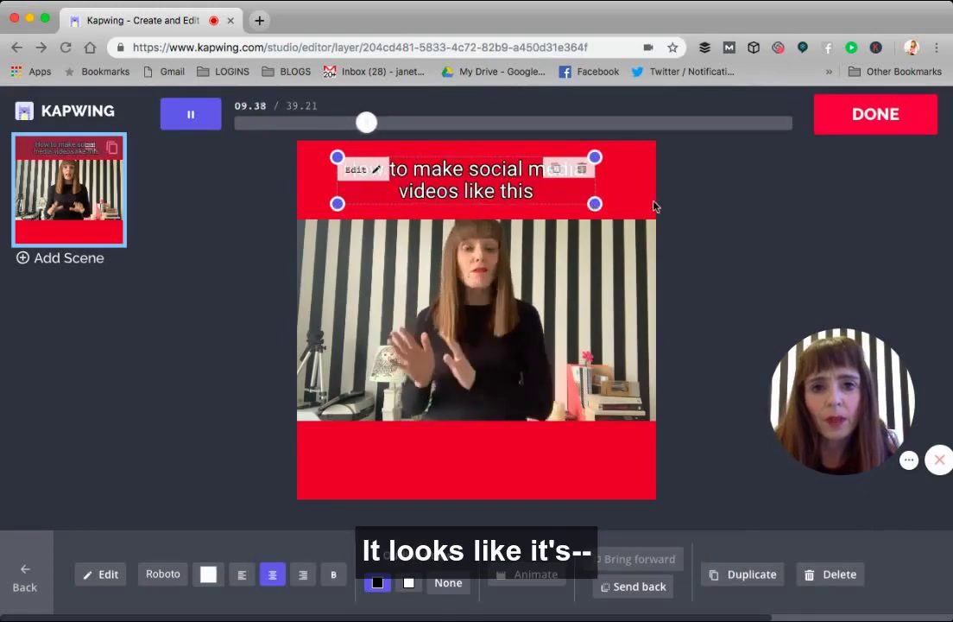
pyautogui.click(781, 198)
pyautogui.moveTo(536, 172); pyautogui.dragTo(546, 174)
pyautogui.click(638, 193)
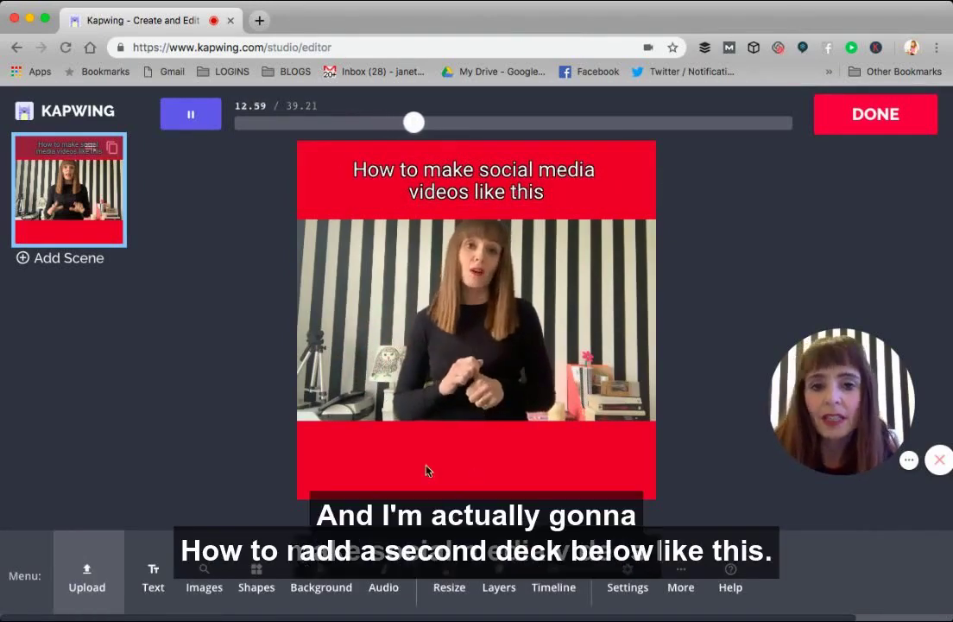
# Step: Add a second text layer low on the canvas and replace its sample wording with "Using Kapwing"
pyautogui.click(152, 577)
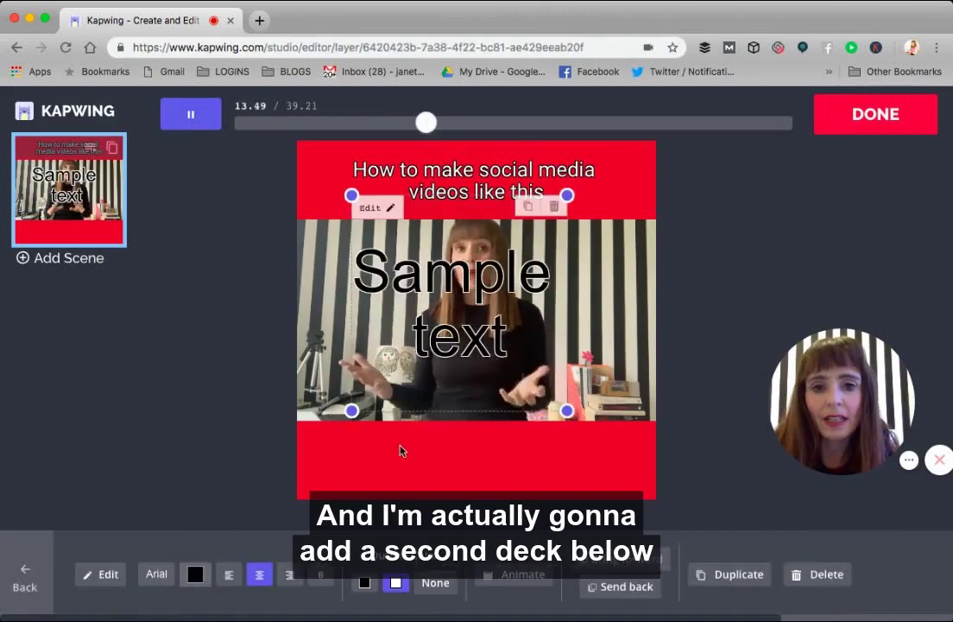
pyautogui.moveTo(467, 279); pyautogui.dragTo(484, 369)
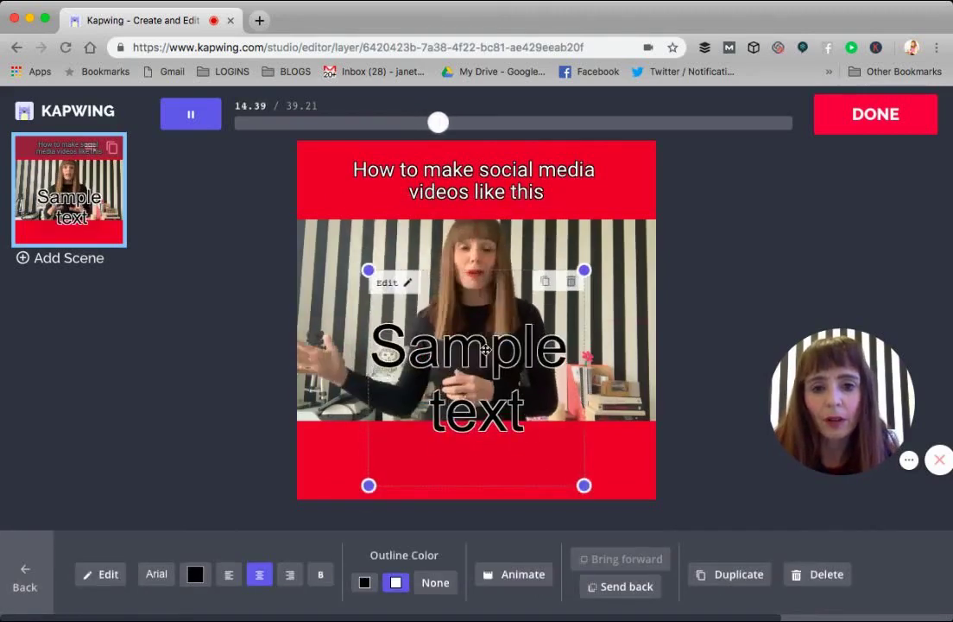
pyautogui.doubleClick(485, 403)
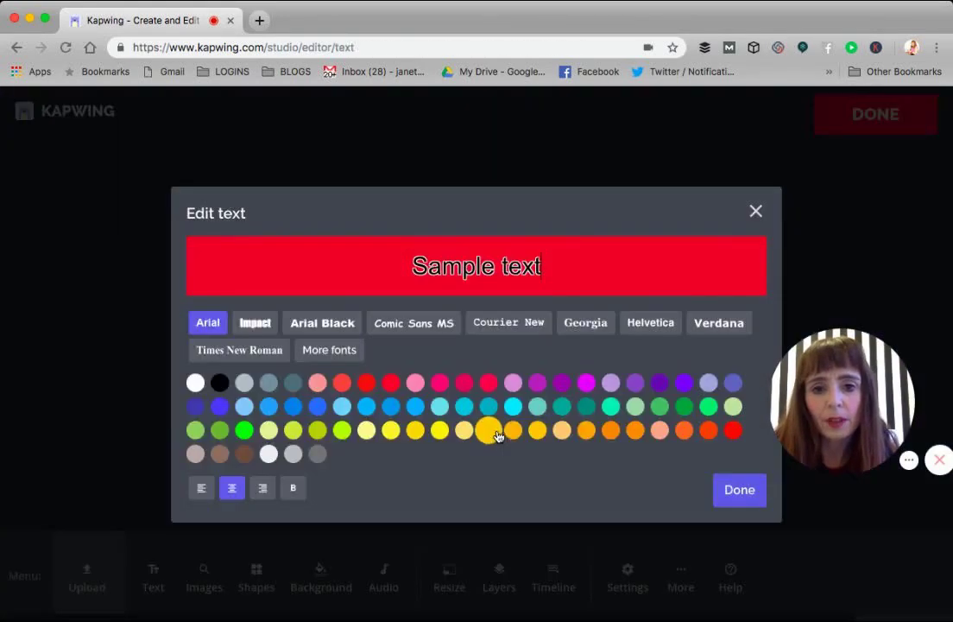
pyautogui.moveTo(559, 255); pyautogui.dragTo(409, 266)
pyautogui.write('Using')
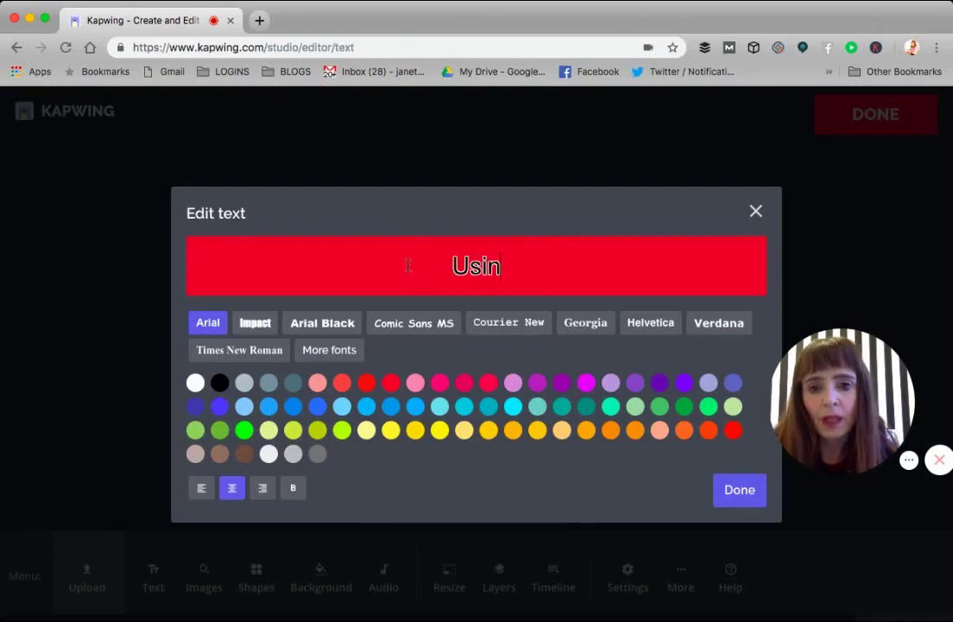
pyautogui.write('wing')
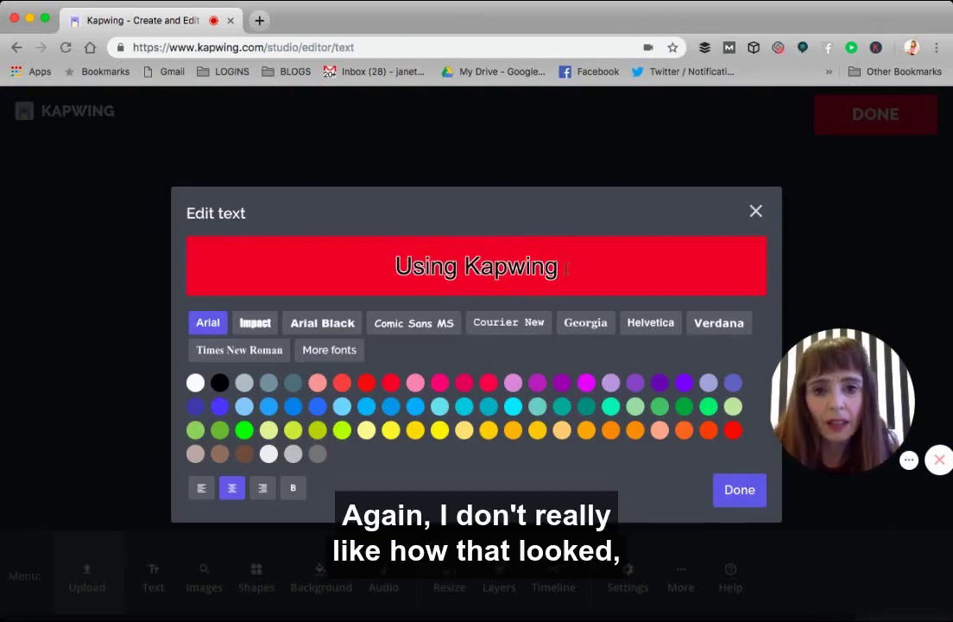
# Step: Set the "Using Kapwing" text's colour to white and its font to Roboto, and apply the text edits
pyautogui.moveTo(567, 268); pyautogui.dragTo(393, 268)
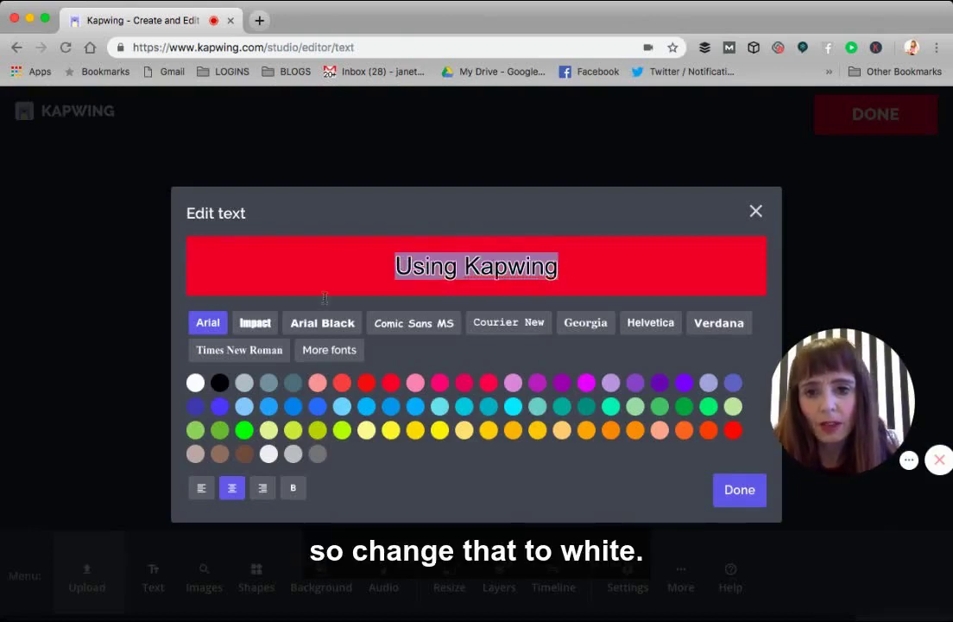
pyautogui.click(195, 383)
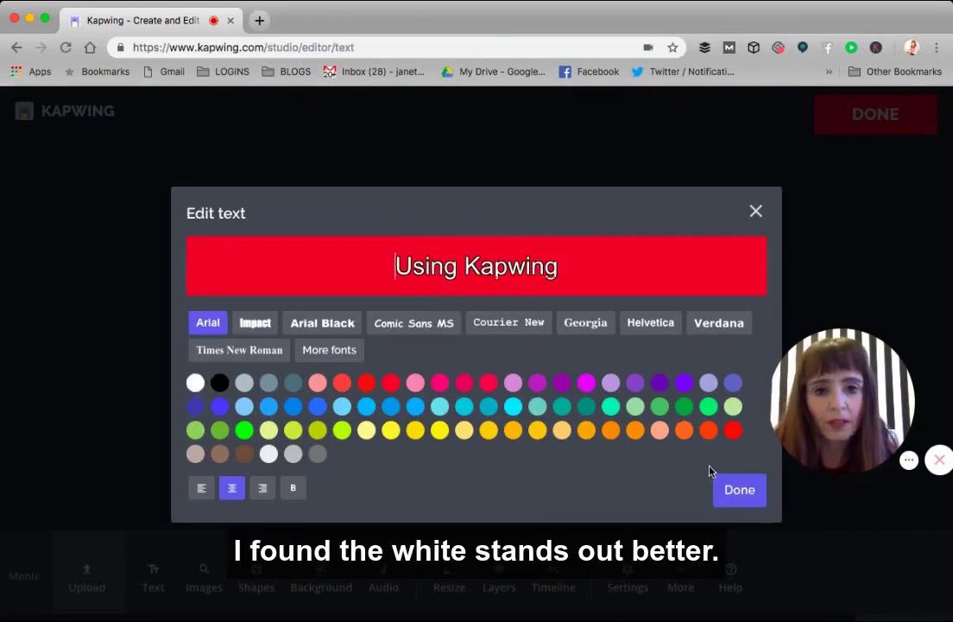
pyautogui.click(329, 356)
pyautogui.click(462, 385)
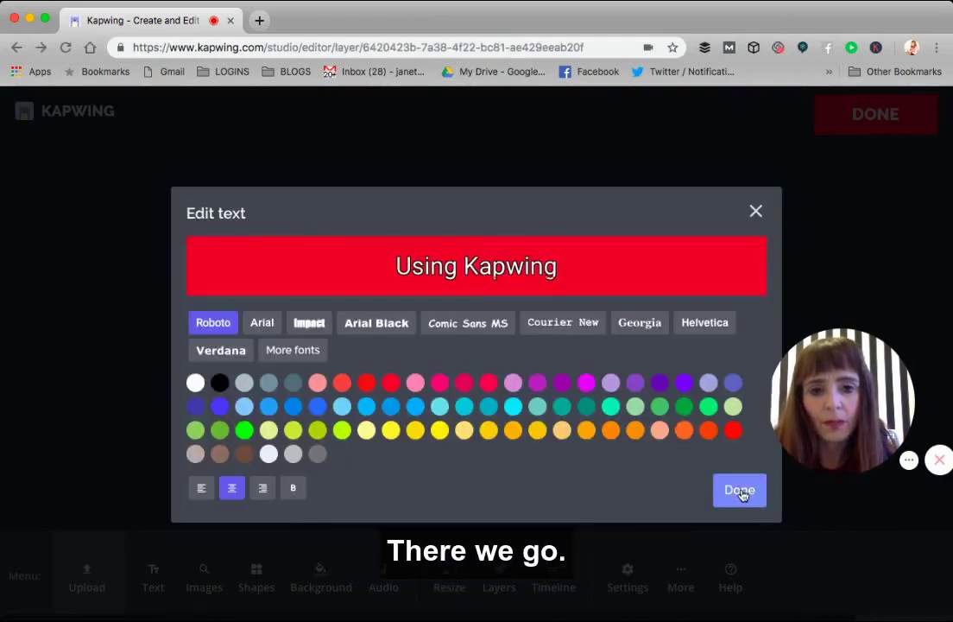
pyautogui.click(739, 490)
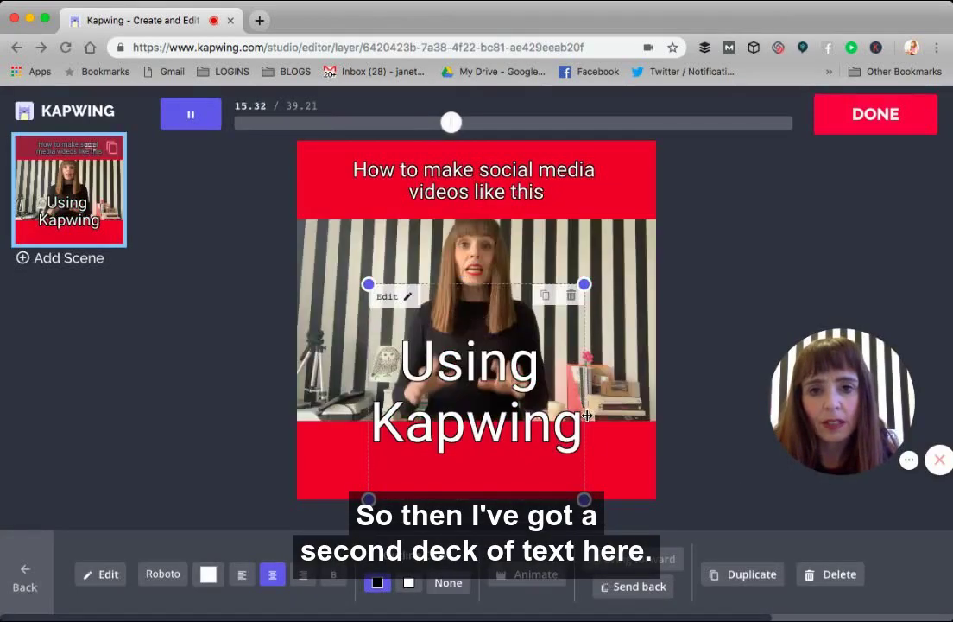
# Step: Resize the "Using Kapwing" text to a single line and place it in the red band below the clip
pyautogui.moveTo(583, 475); pyautogui.dragTo(636, 434)
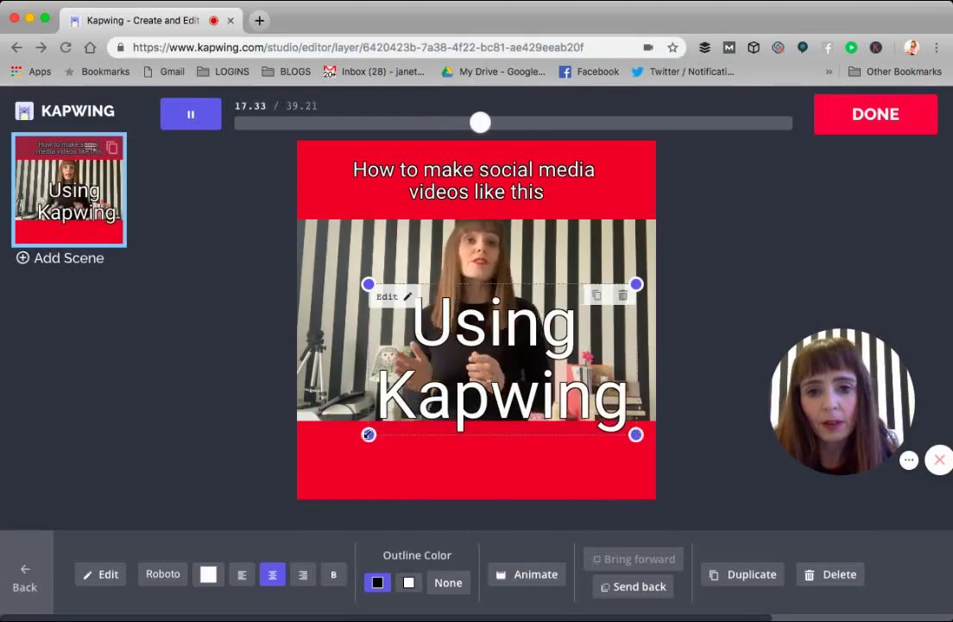
pyautogui.moveTo(369, 438); pyautogui.dragTo(311, 469)
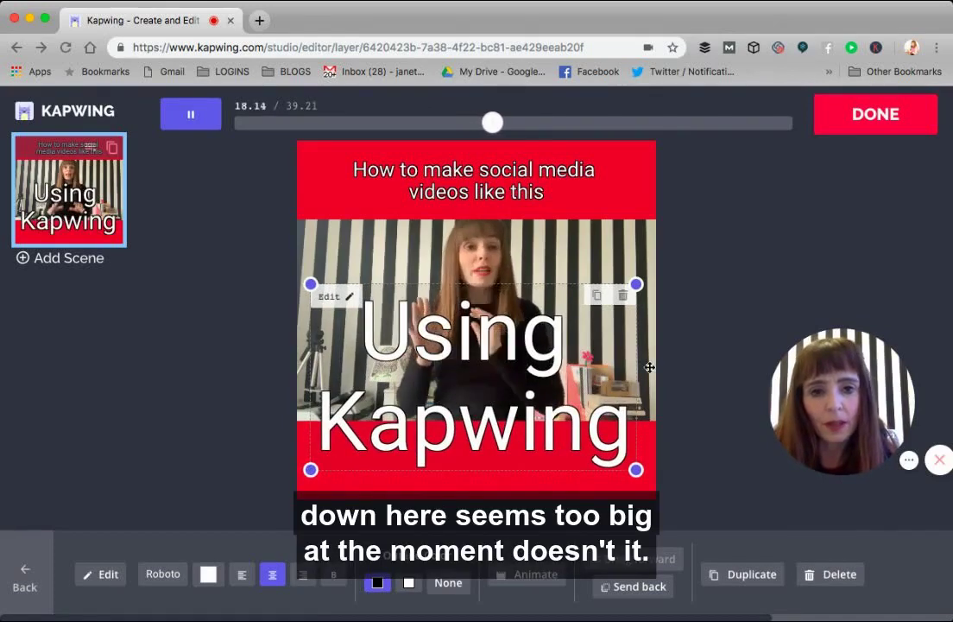
pyautogui.moveTo(635, 284); pyautogui.dragTo(621, 416)
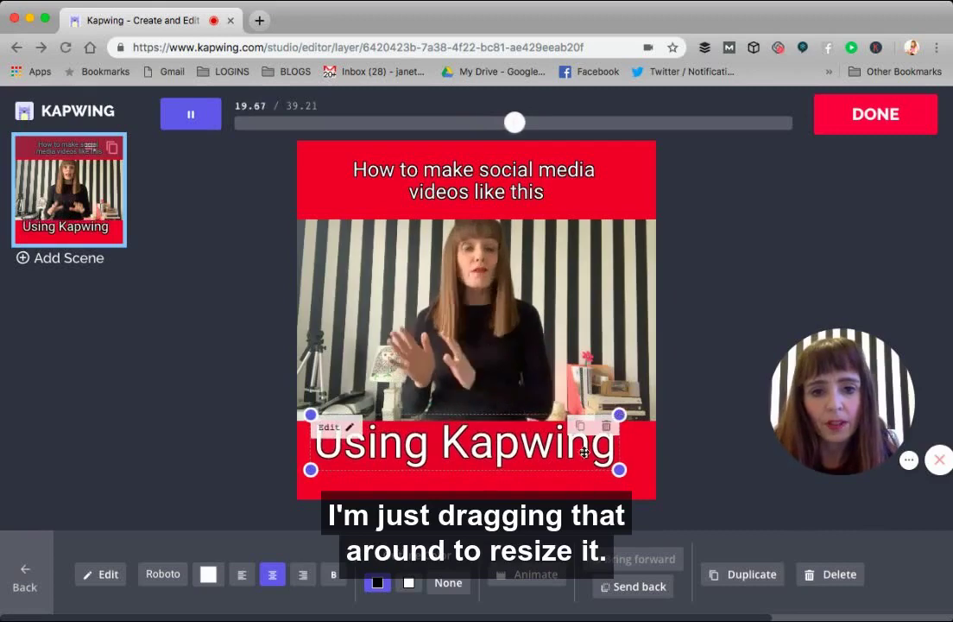
pyautogui.moveTo(570, 456); pyautogui.dragTo(605, 479)
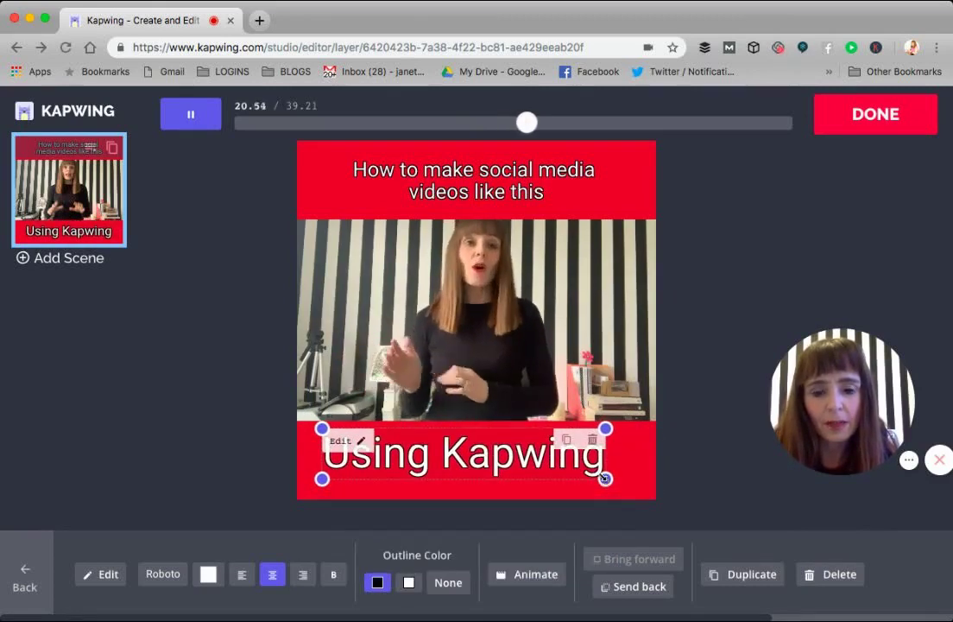
pyautogui.moveTo(550, 456)
pyautogui.mouseDown()
pyautogui.moveTo(588, 466)
pyautogui.moveTo(565, 461)
pyautogui.mouseUp()
pyautogui.click(594, 384)
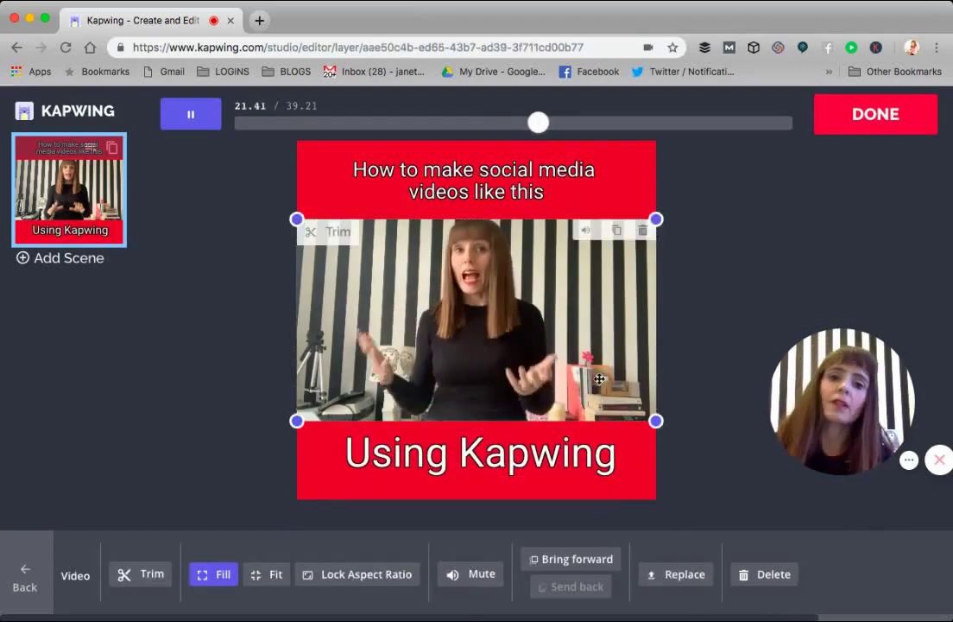
pyautogui.click(376, 171)
pyautogui.click(376, 171)
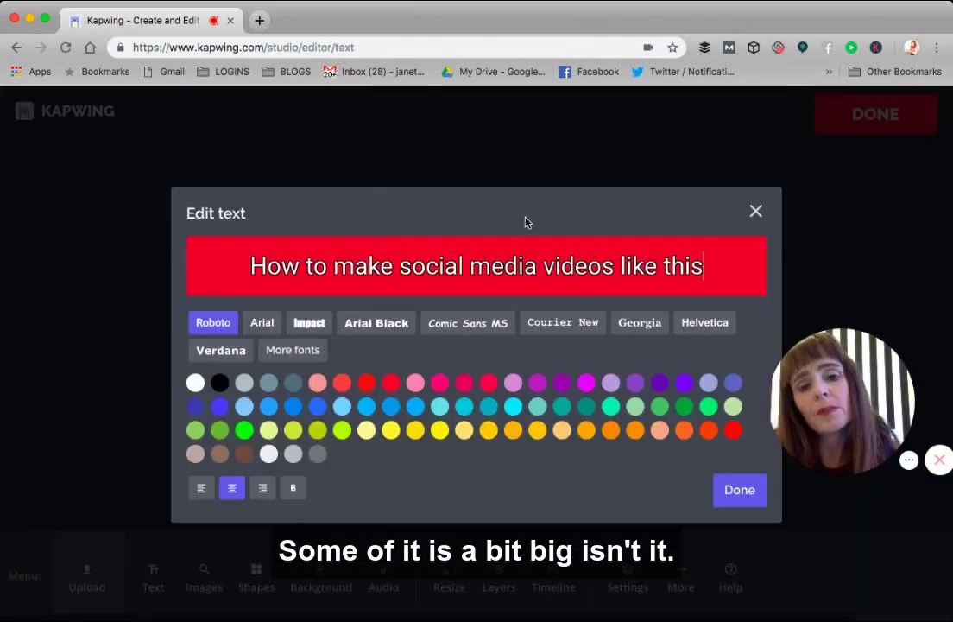
pyautogui.click(755, 212)
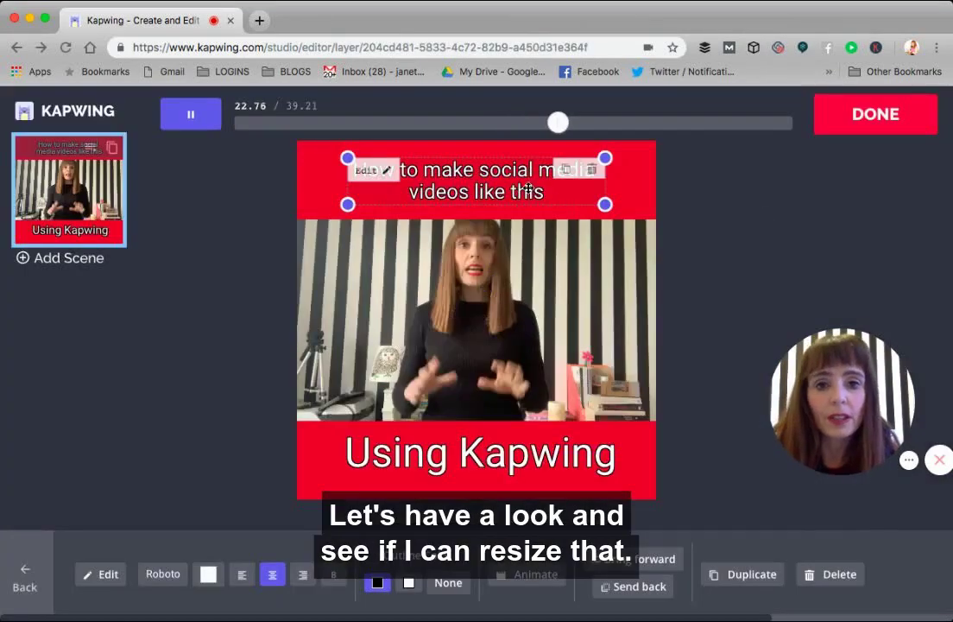
# Step: Widen the title's text box to nearly the full width of the canvas
pyautogui.moveTo(605, 204); pyautogui.dragTo(631, 204)
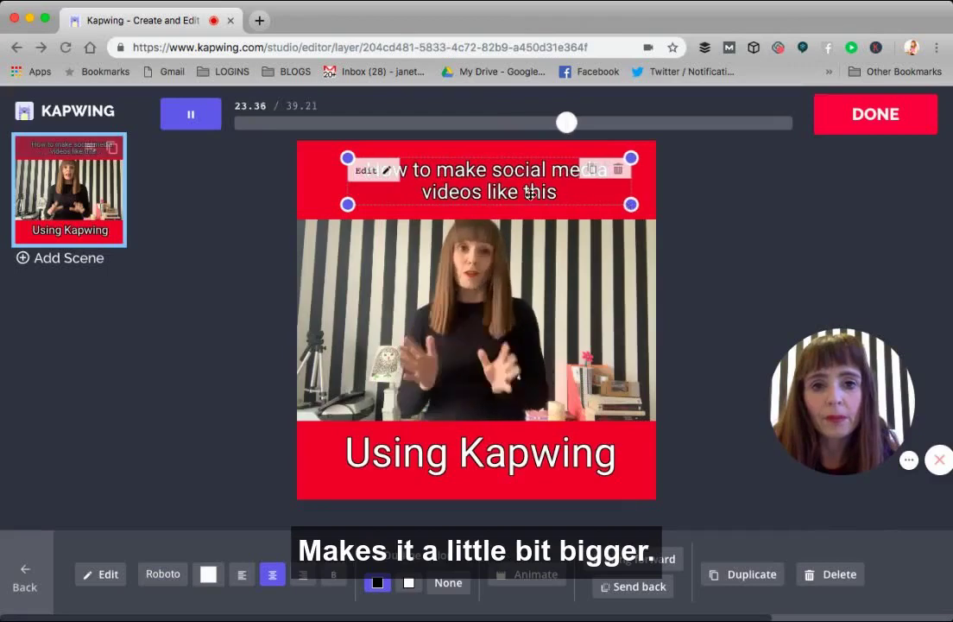
pyautogui.moveTo(342, 207); pyautogui.dragTo(308, 207)
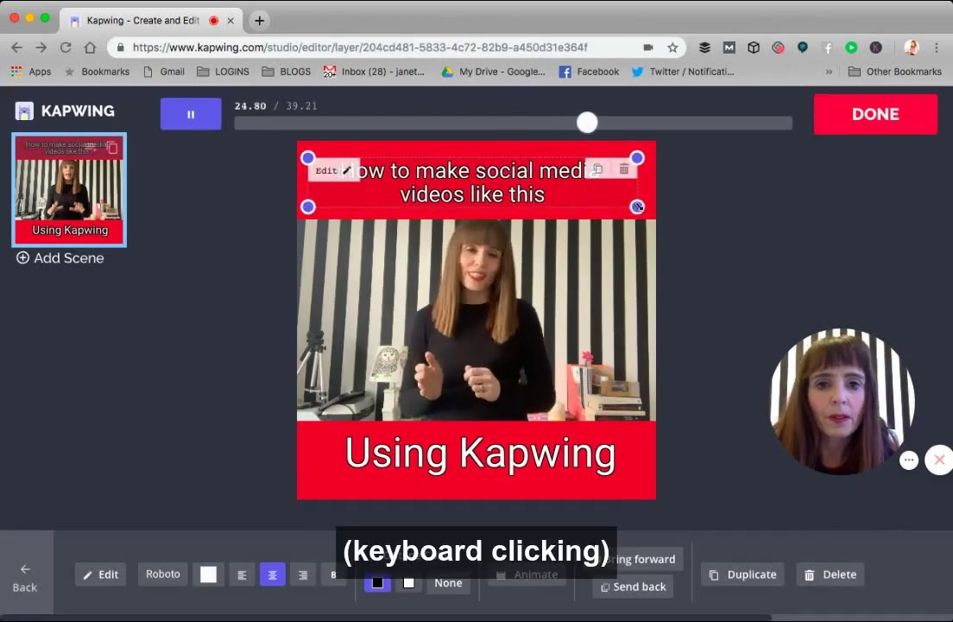
pyautogui.moveTo(632, 206); pyautogui.dragTo(644, 207)
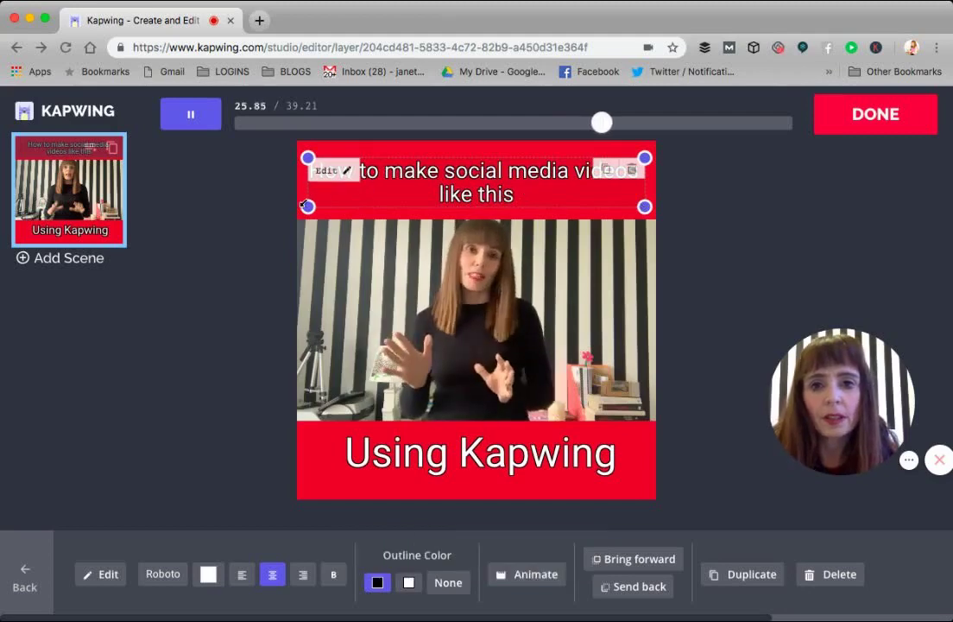
# Step: Narrow the title's text box from both sides and reposition it near the middle of the upper red band
pyautogui.moveTo(308, 207); pyautogui.dragTo(351, 202)
pyautogui.moveTo(645, 202); pyautogui.dragTo(608, 202)
pyautogui.moveTo(498, 177); pyautogui.dragTo(495, 179)
pyautogui.moveTo(605, 207); pyautogui.dragTo(579, 206)
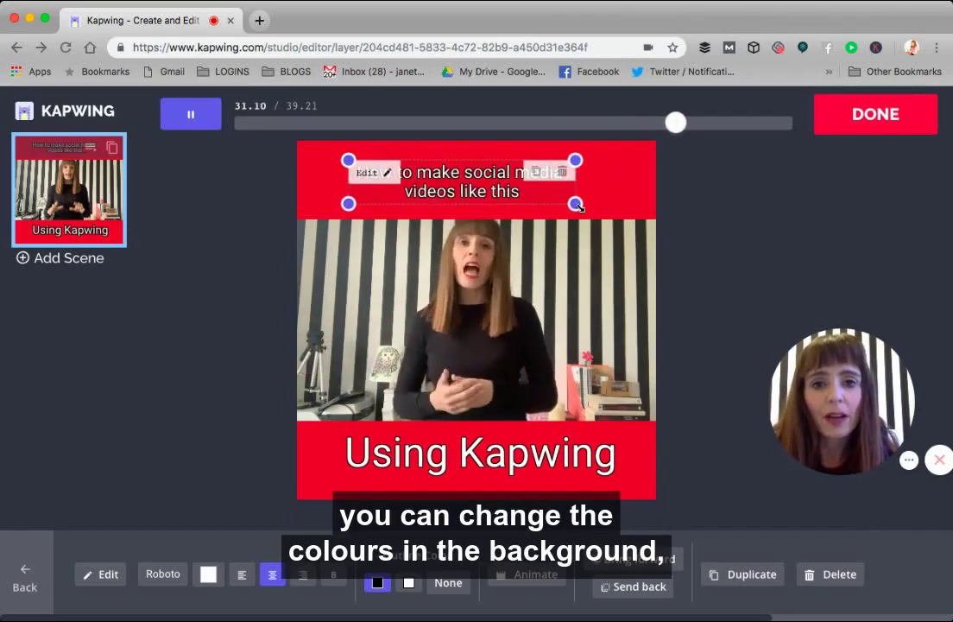
pyautogui.click(624, 202)
pyautogui.click(481, 191)
pyautogui.moveTo(480, 191); pyautogui.dragTo(489, 189)
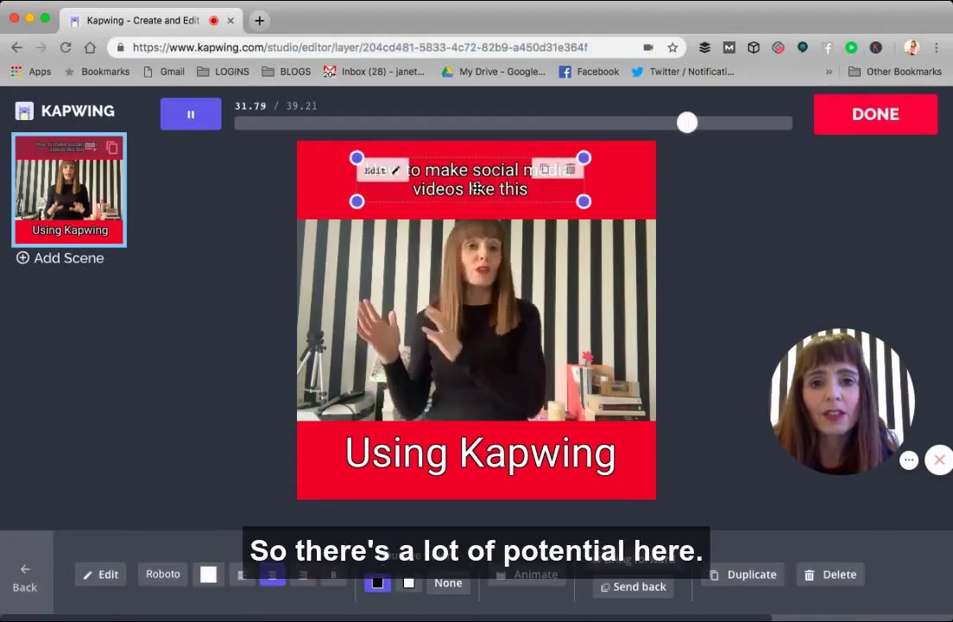
# Step: Enlarge the two-line title slightly and align it with the canvas centre above the clip
pyautogui.moveTo(585, 202); pyautogui.dragTo(615, 203)
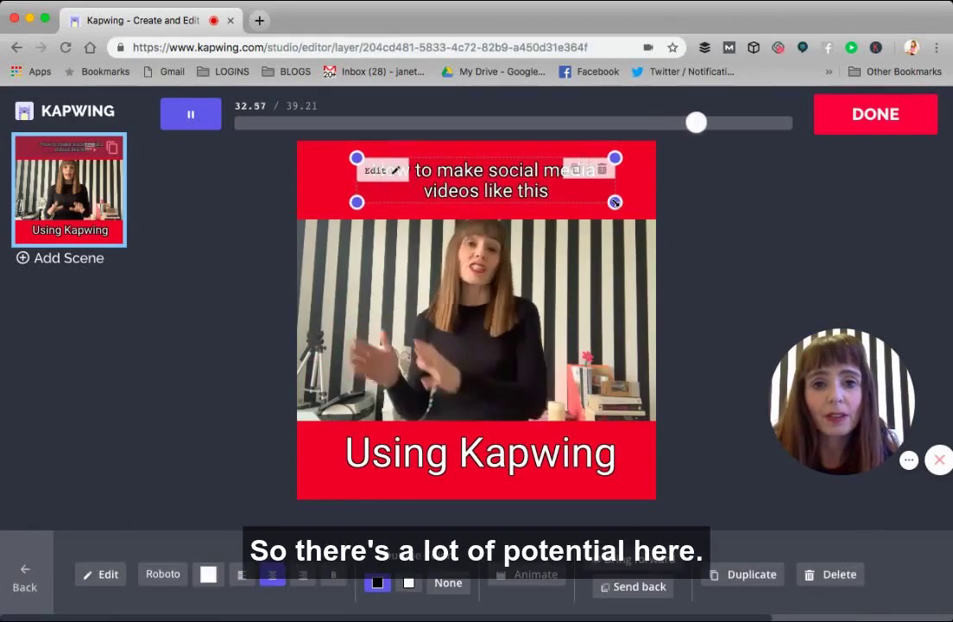
pyautogui.click(707, 246)
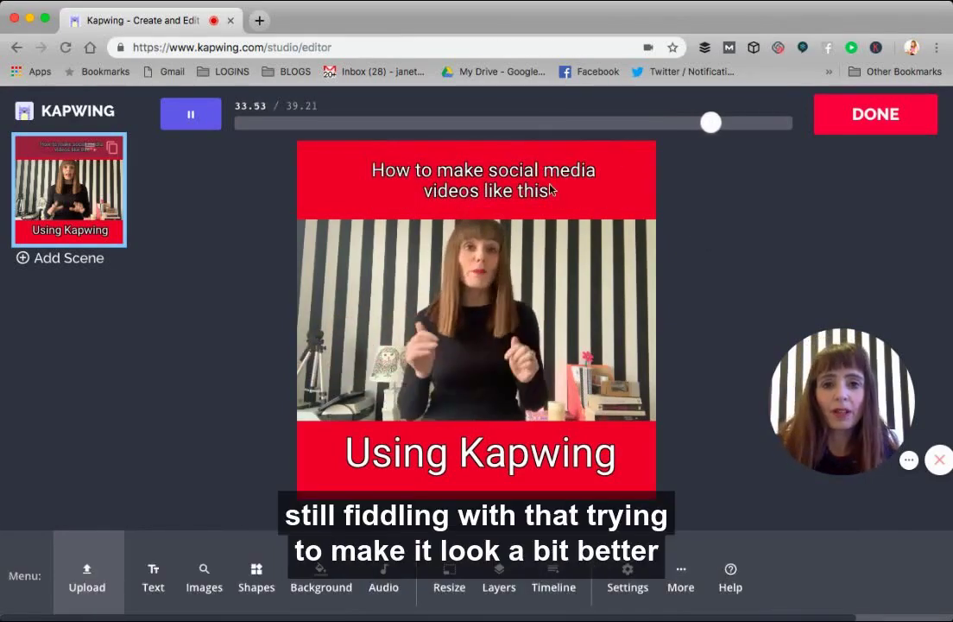
pyautogui.click(369, 168)
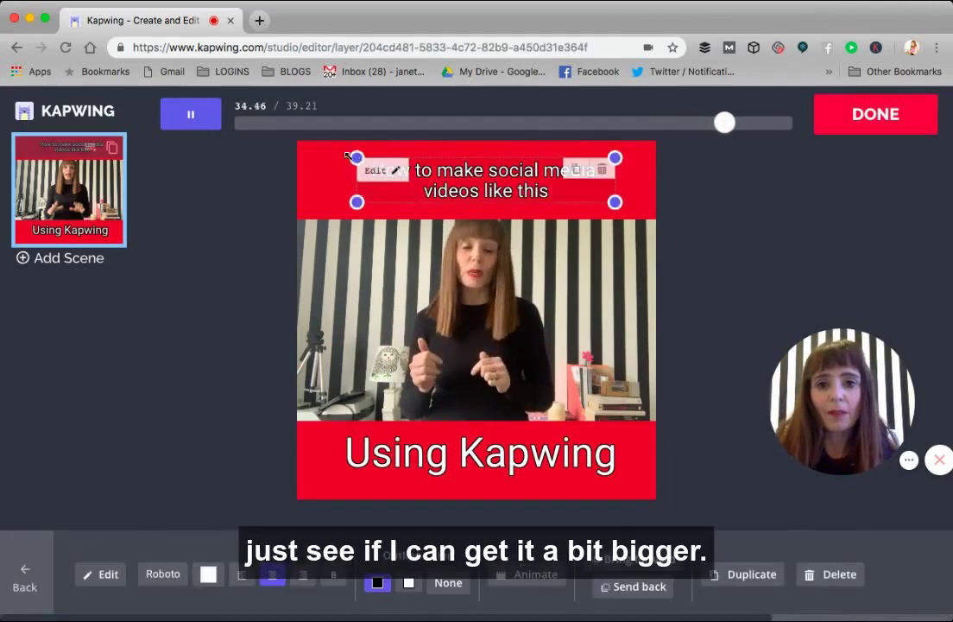
pyautogui.moveTo(356, 157); pyautogui.dragTo(338, 153)
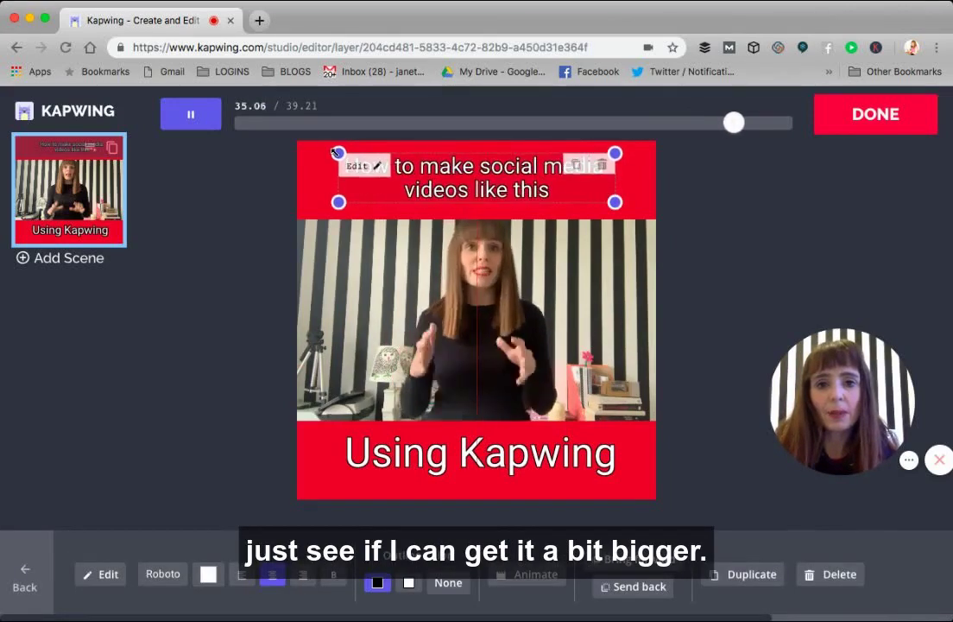
pyautogui.click(663, 180)
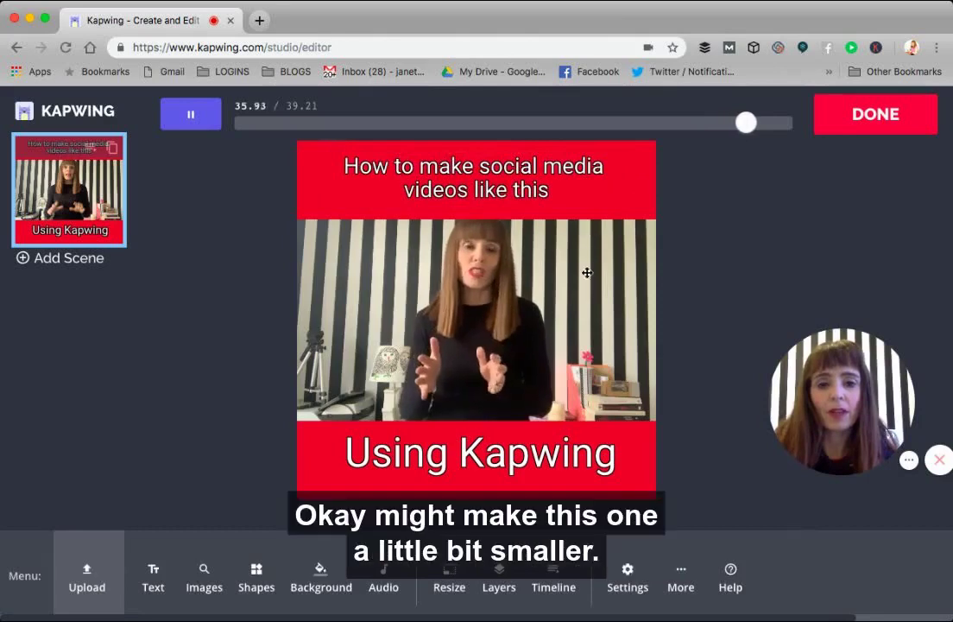
# Step: Make the "Using Kapwing" text slightly smaller and reposition it within the lower red band
pyautogui.click(557, 456)
pyautogui.moveTo(623, 478); pyautogui.dragTo(598, 474)
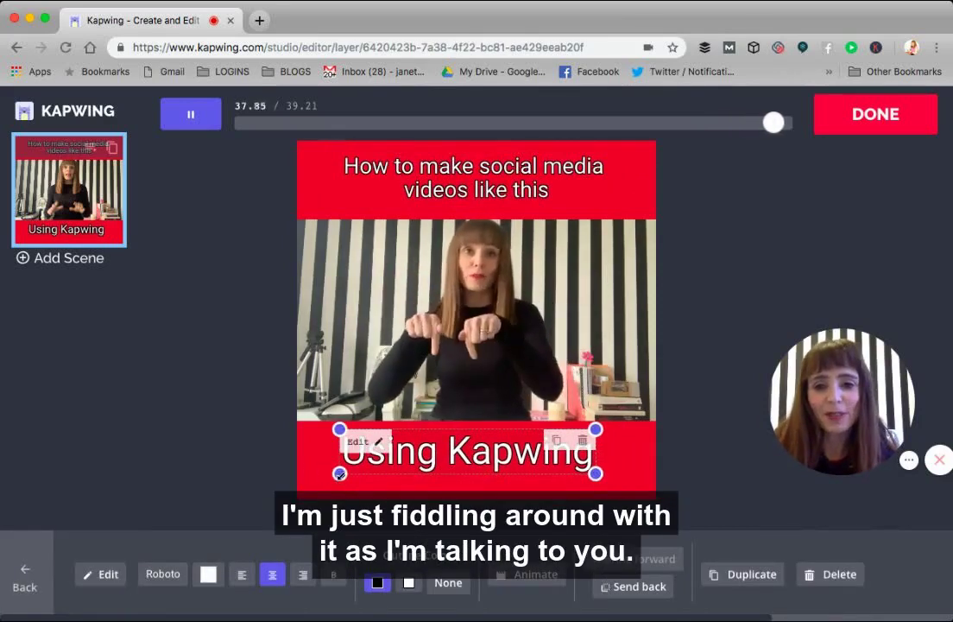
pyautogui.moveTo(339, 473); pyautogui.dragTo(356, 474)
pyautogui.moveTo(468, 450); pyautogui.dragTo(478, 456)
pyautogui.click(644, 460)
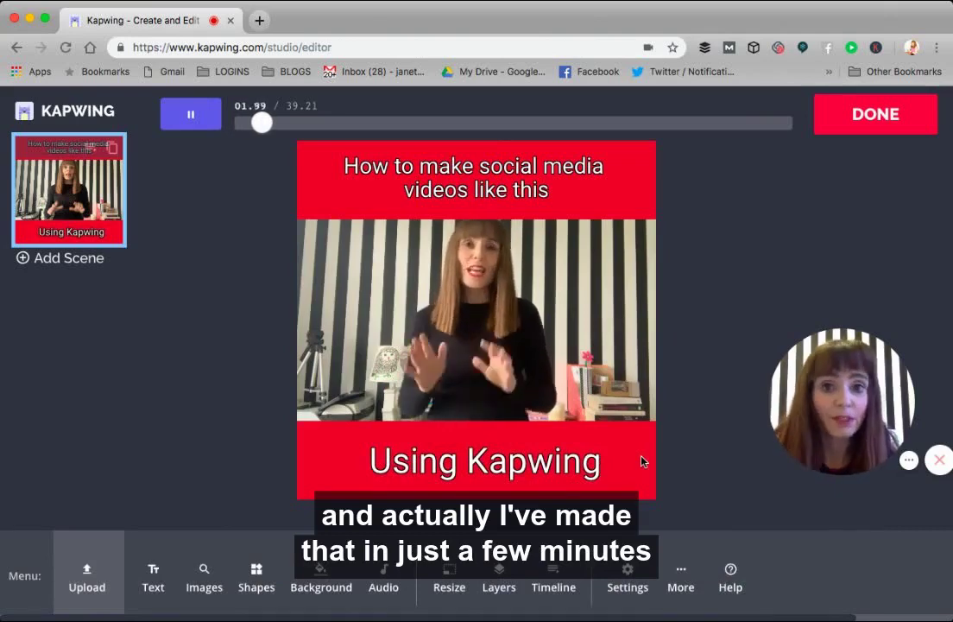
# Step: Nudge the "Using Kapwing" text towards the canvas centre and submit the finished project for video processing
pyautogui.click(541, 464)
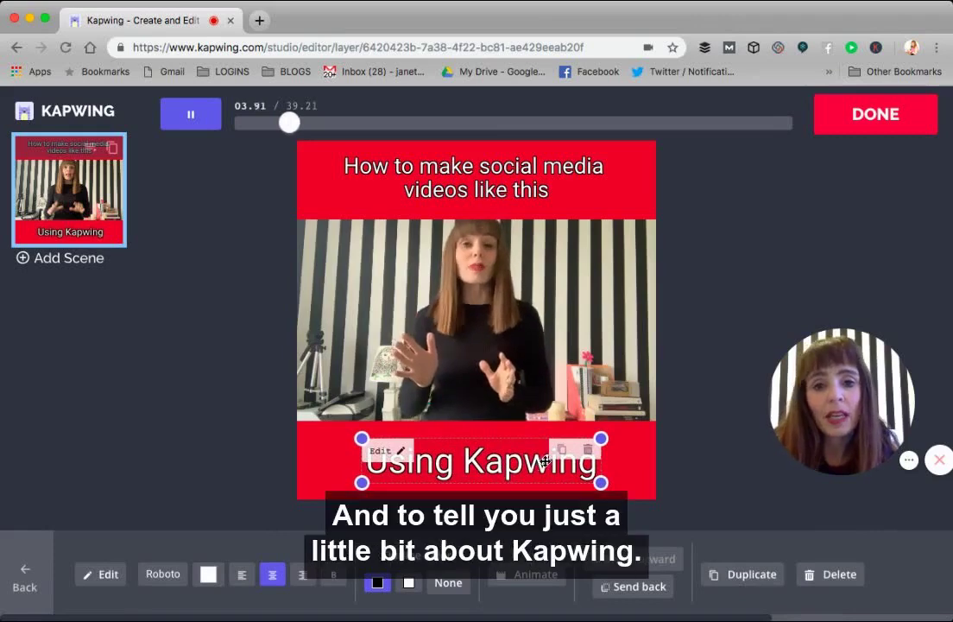
pyautogui.click(648, 439)
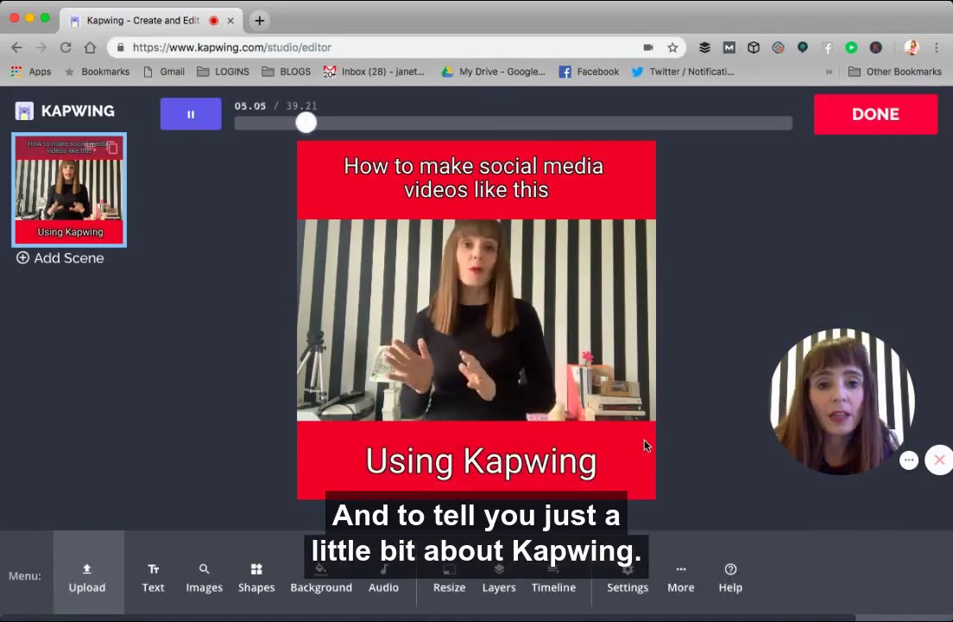
pyautogui.click(898, 113)
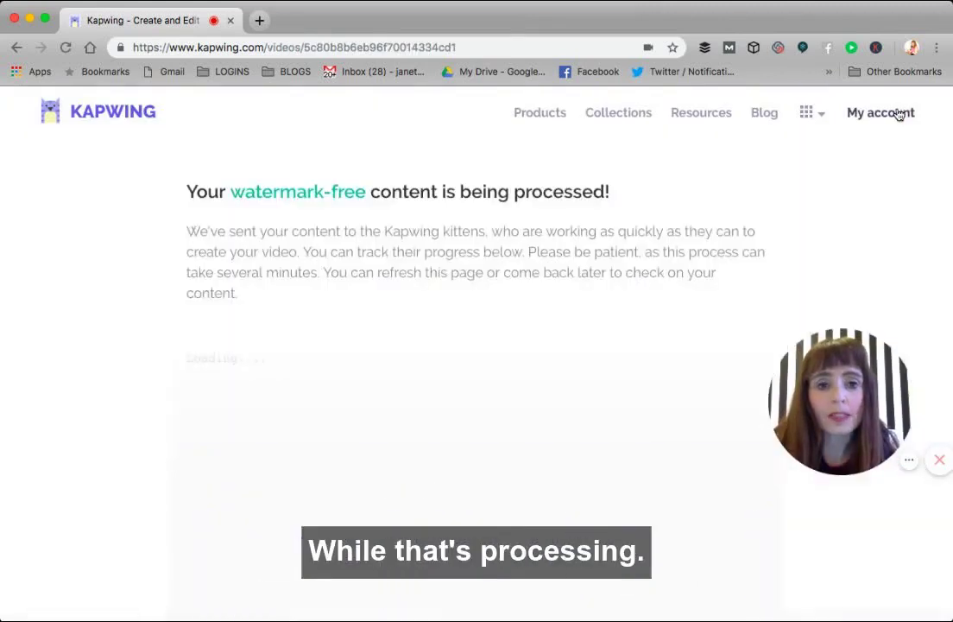